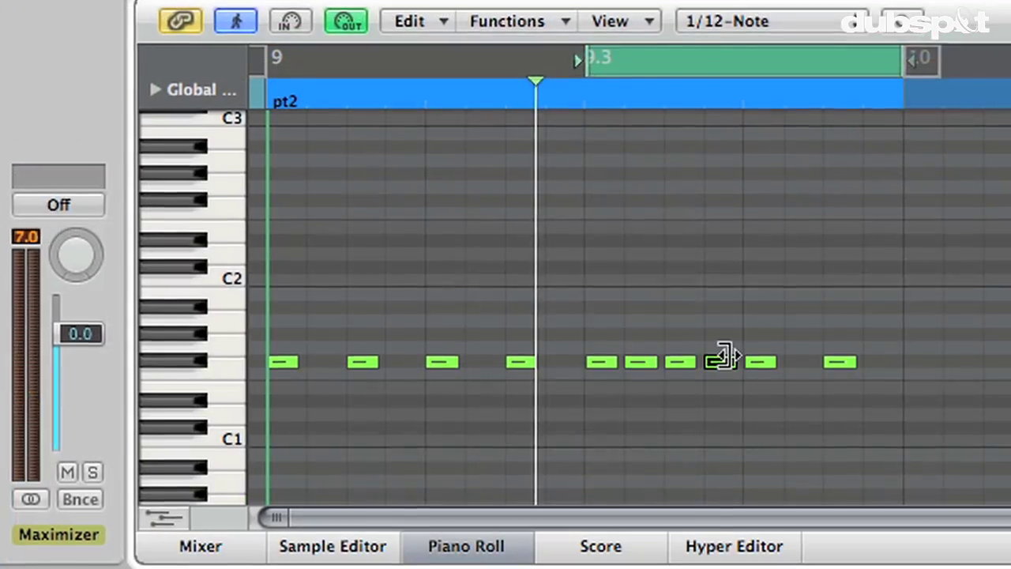
Add two F#1 notes in the remaining gaps at the end of bar 9 and extend the cycle back to the bar's start.
click(794, 357)
click(874, 357)
drag(586, 49, 260, 58)
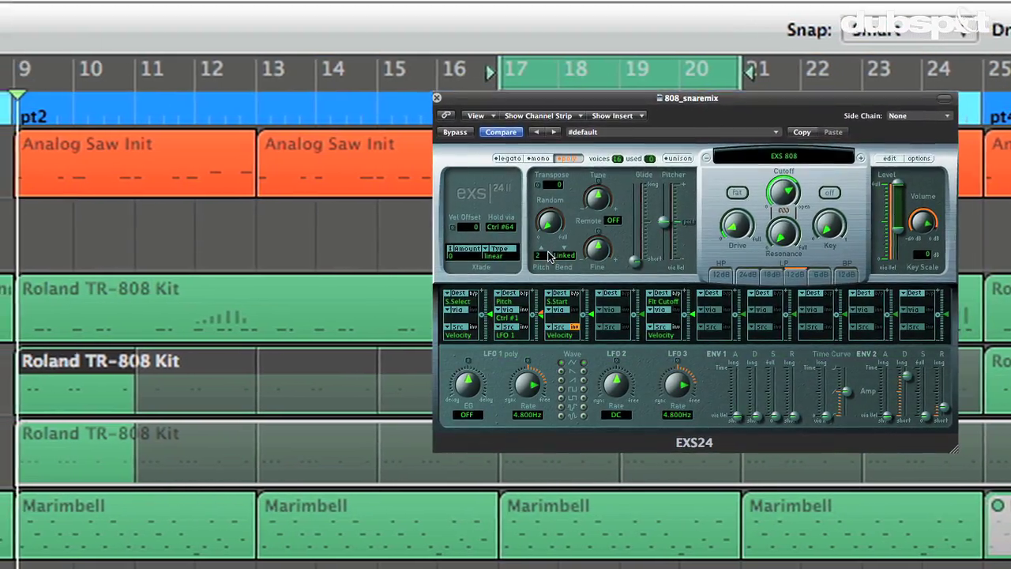
click(545, 257)
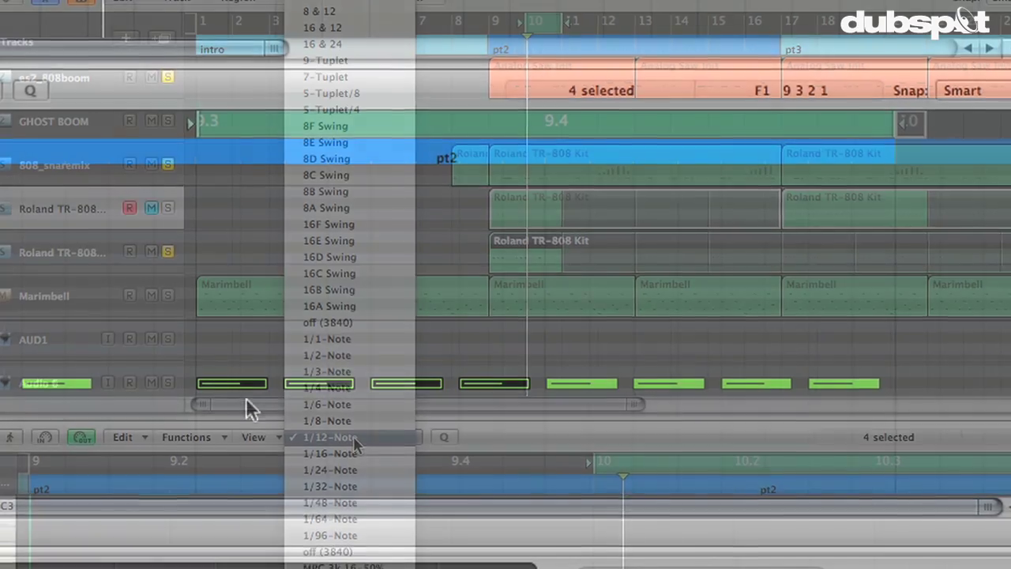
Select the four notes starting at 9.3, offset them slightly later in time and play the pattern.
drag(181, 335, 557, 407)
drag(243, 384, 262, 372)
key(space)
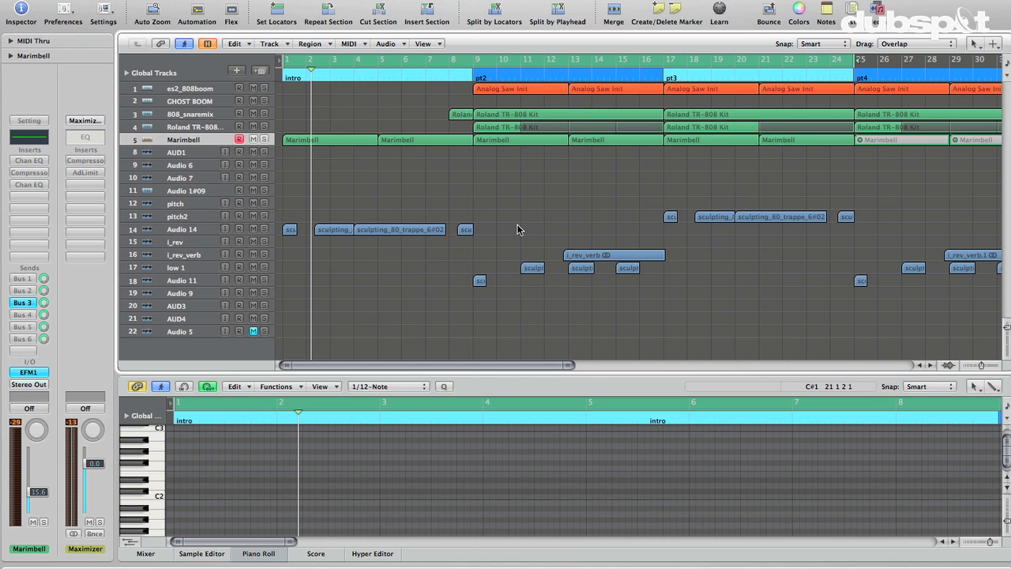
Play the arrangement from the beginning through the pt4 section with the cycle switched off.
key(Return)
key(space)
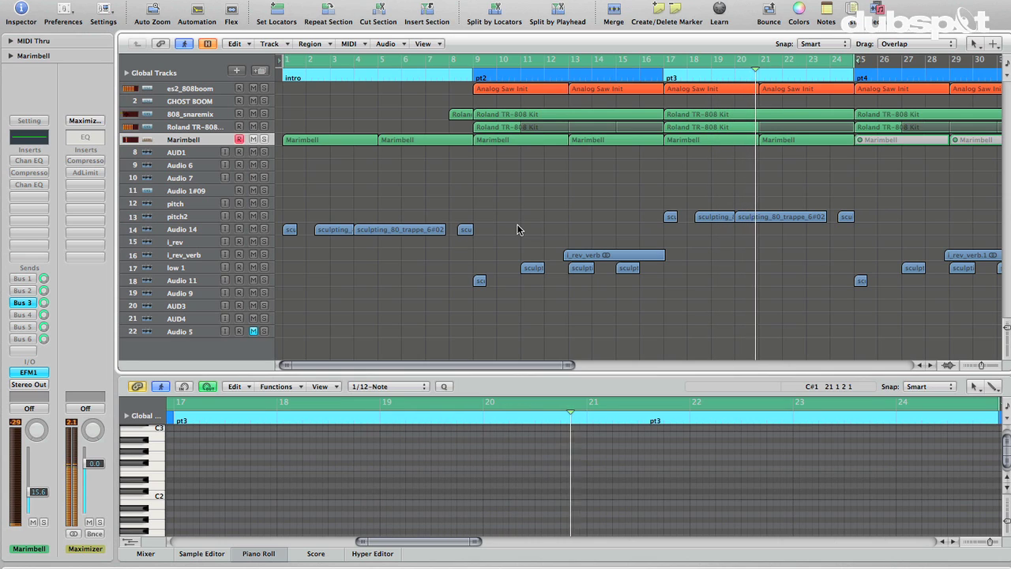
click(508, 62)
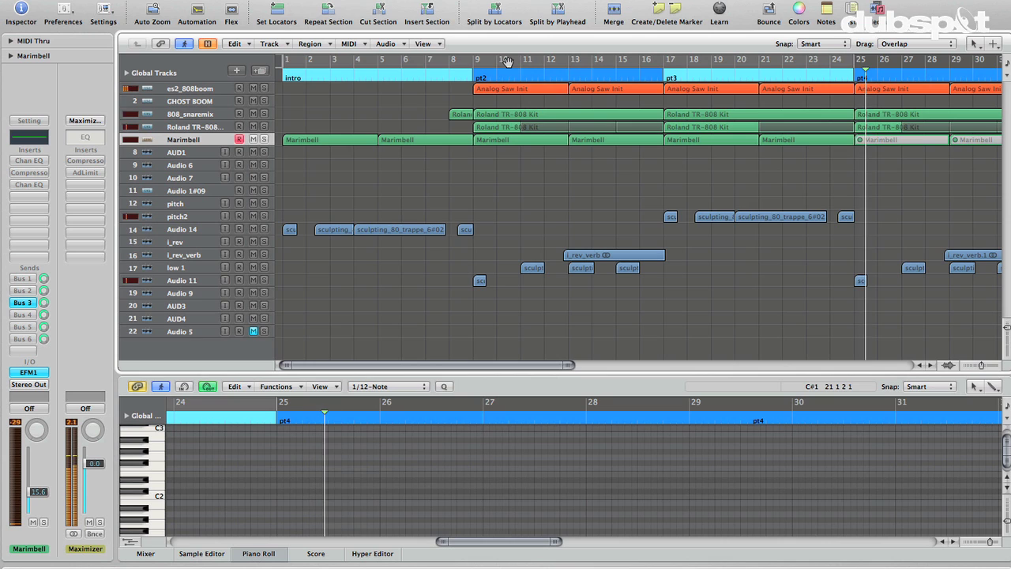
scroll(571, 168, right, 5)
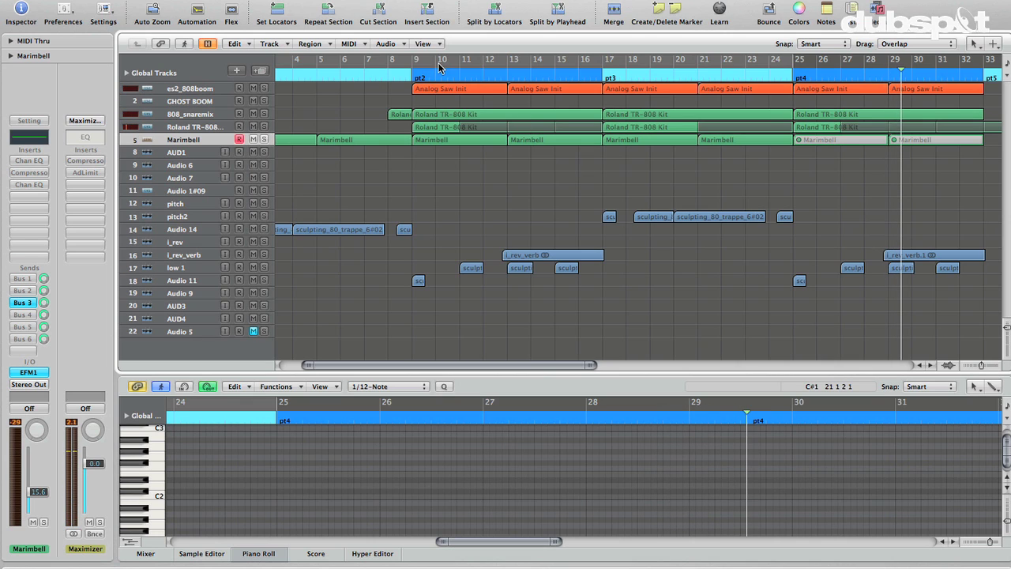
scroll(443, 126, left, 4)
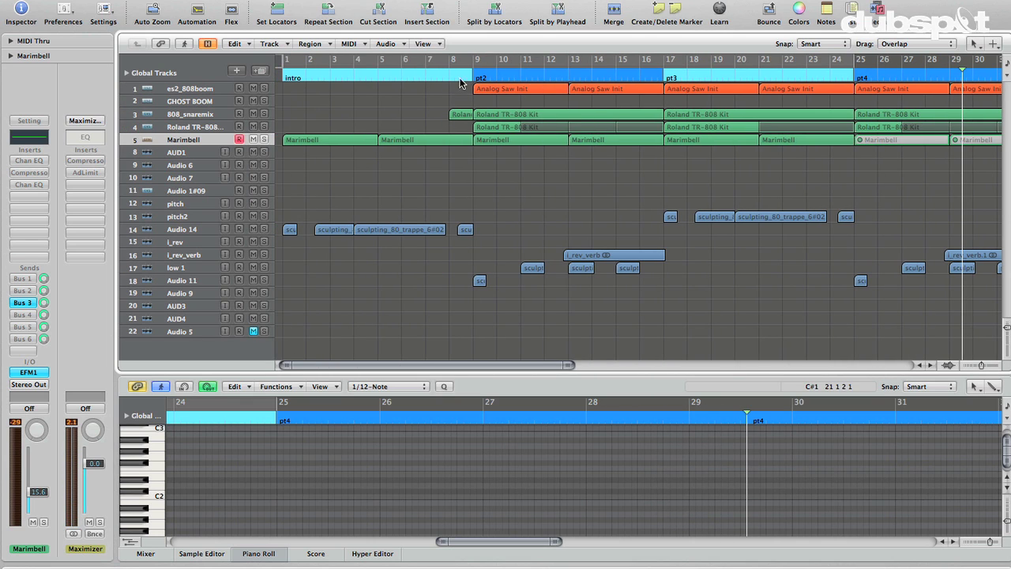
Set the cycle to span the pt2 section, from bar 9 to bar 17.
click(455, 62)
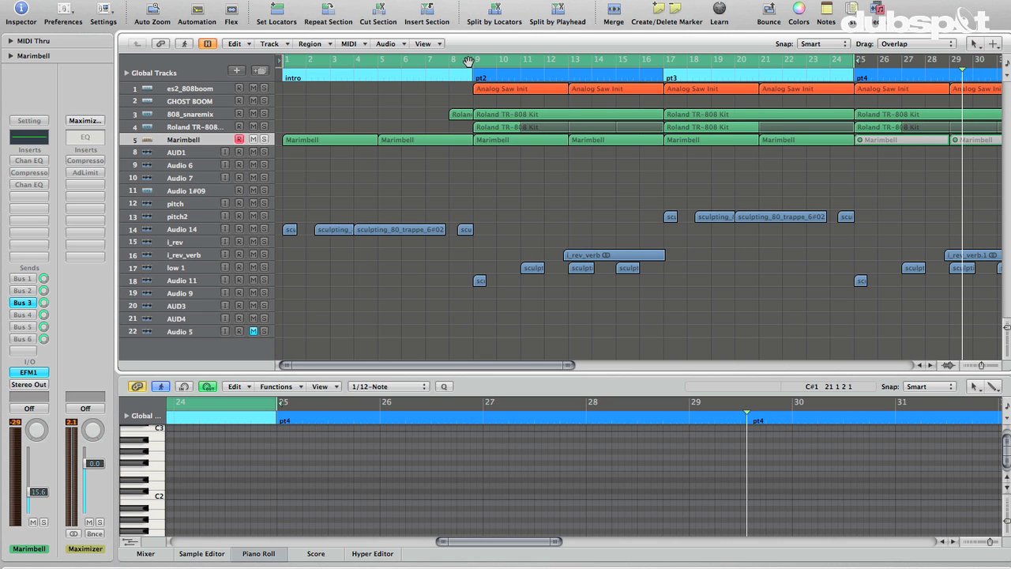
click(471, 61)
click(478, 62)
drag(474, 62, 666, 76)
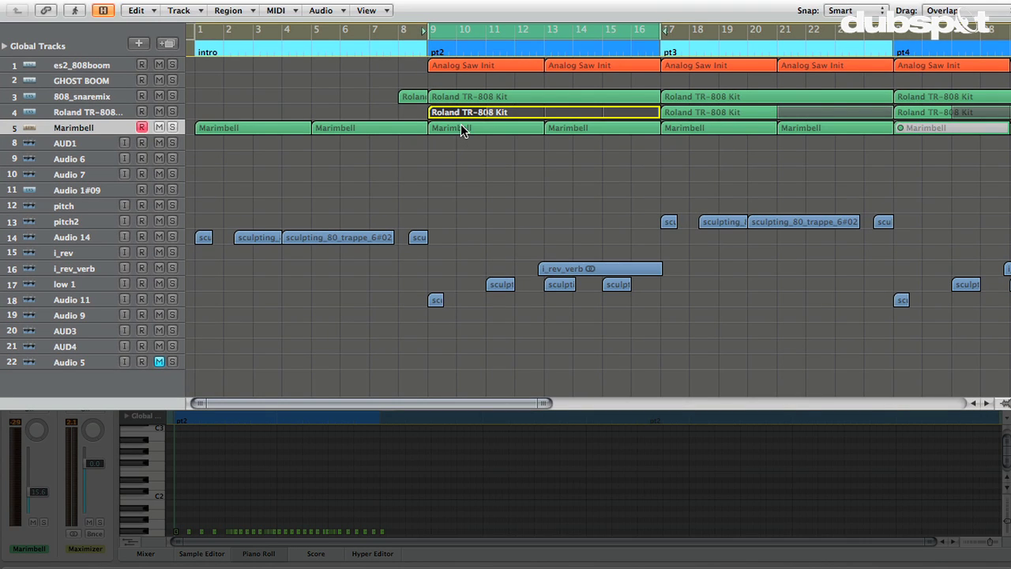
Solo the es2_808boom, 808_snaremix and Roland TR-808 tracks and start playback of the pt2 section.
click(171, 112)
key(space)
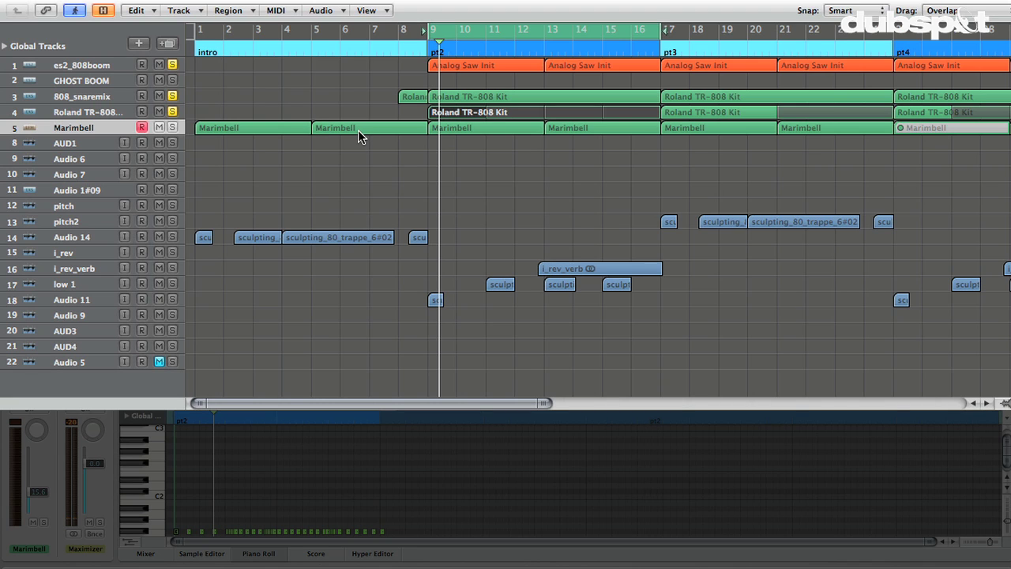
key(ctrl+Down)
key(ctrl+Down)
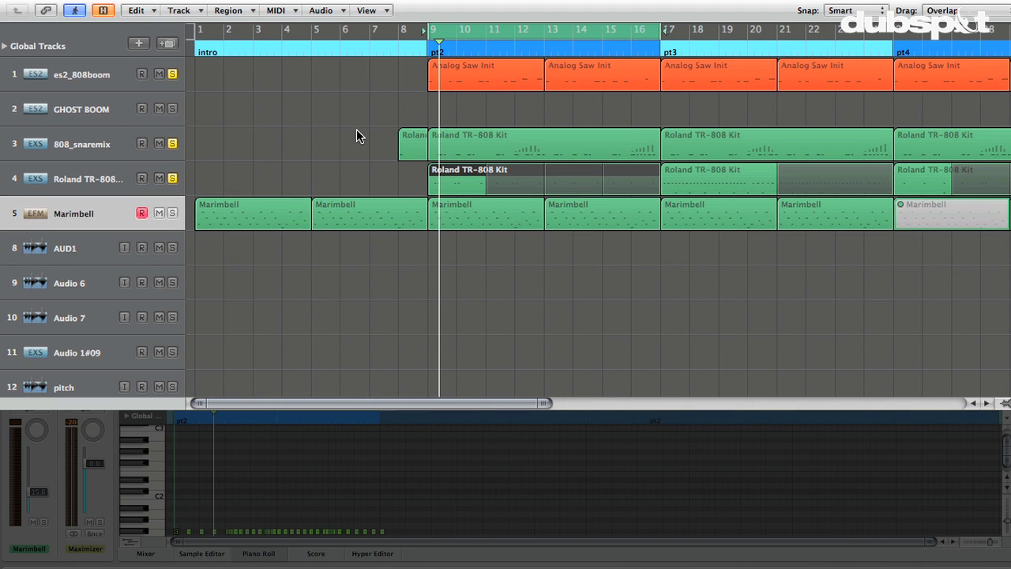
Examine the pt2 notes of the es2_808boom track and the Roland TR-808 track while playing, and stop playback.
click(93, 79)
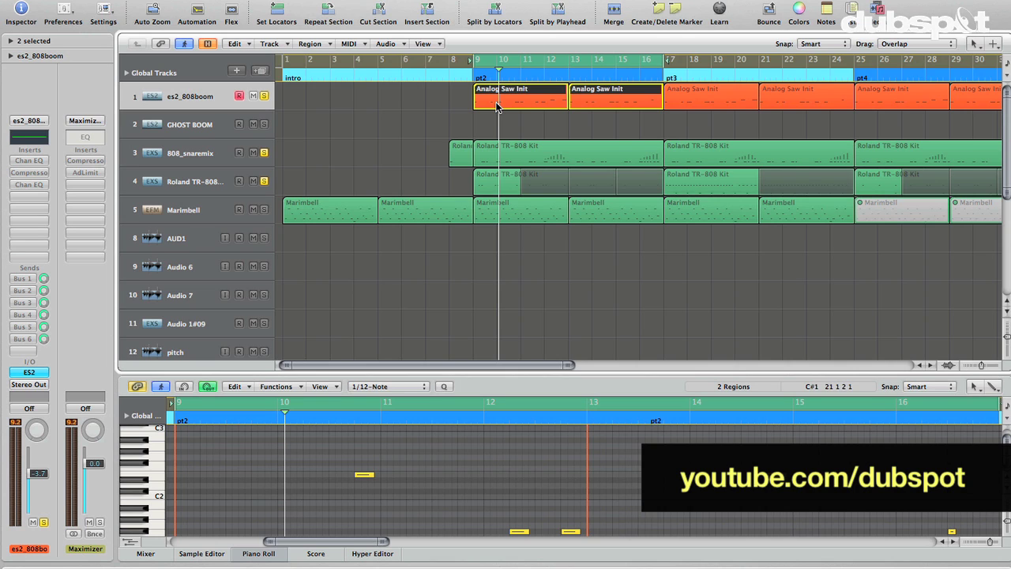
click(496, 106)
click(204, 185)
key(space)
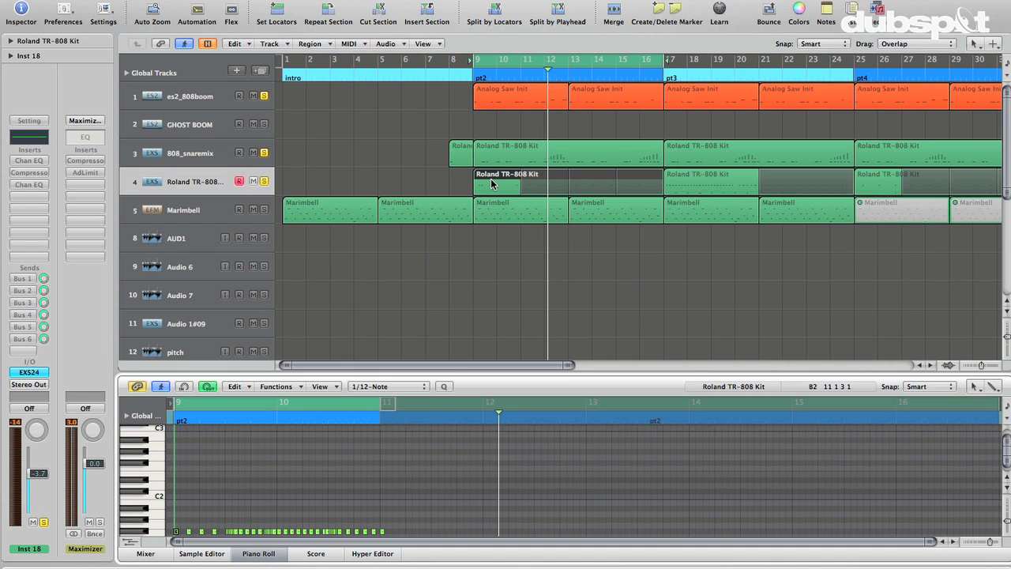
Enlarge the piano roll, duplicate the Roland TR-808 track with its EXS24 instrument, and mute the original track.
drag(410, 373, 416, 317)
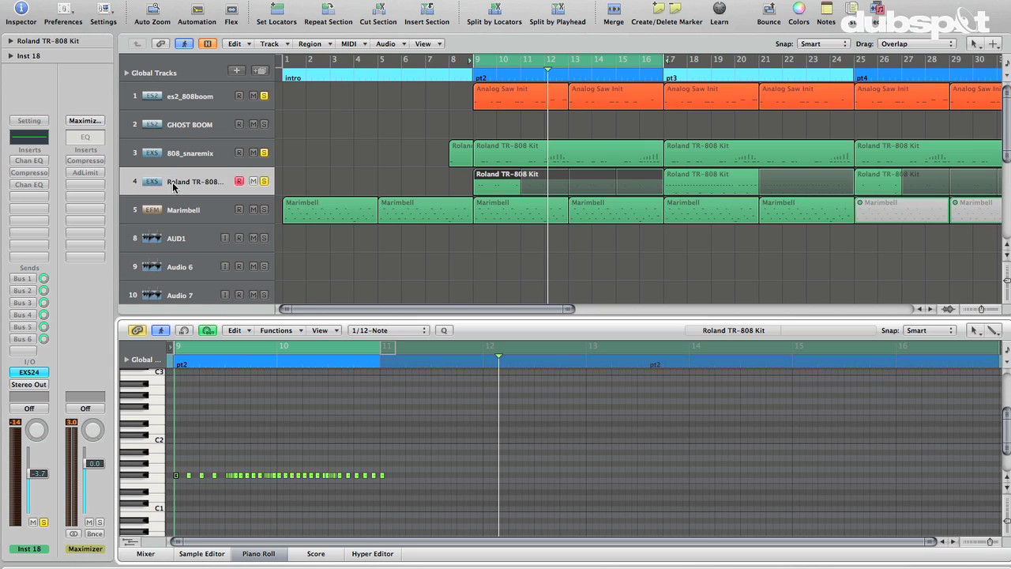
click(260, 71)
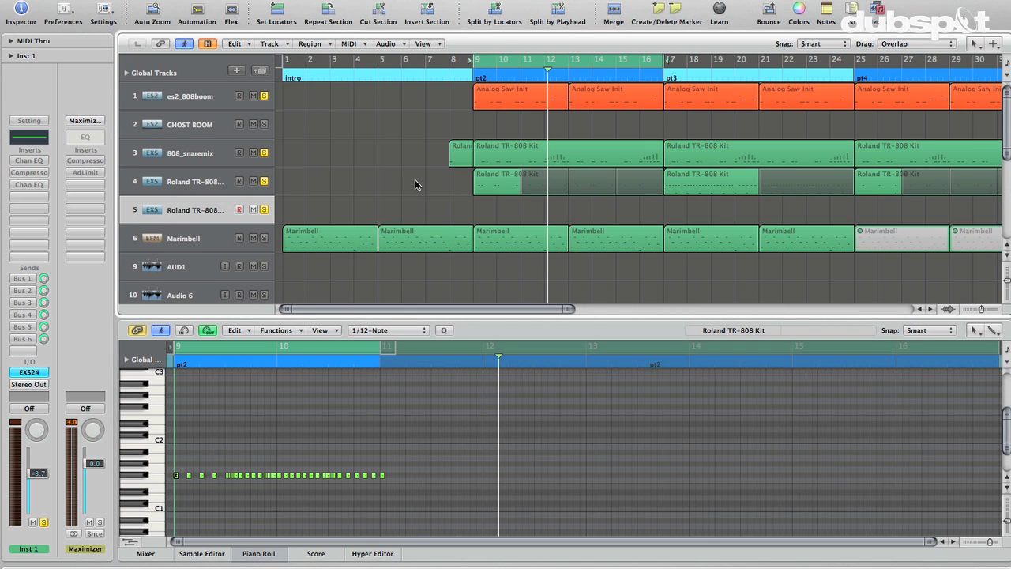
click(253, 182)
Create an empty one-bar region at bar 9 on the duplicate Roland TR-808 track with the Pencil tool.
key(Escape)
click(452, 223)
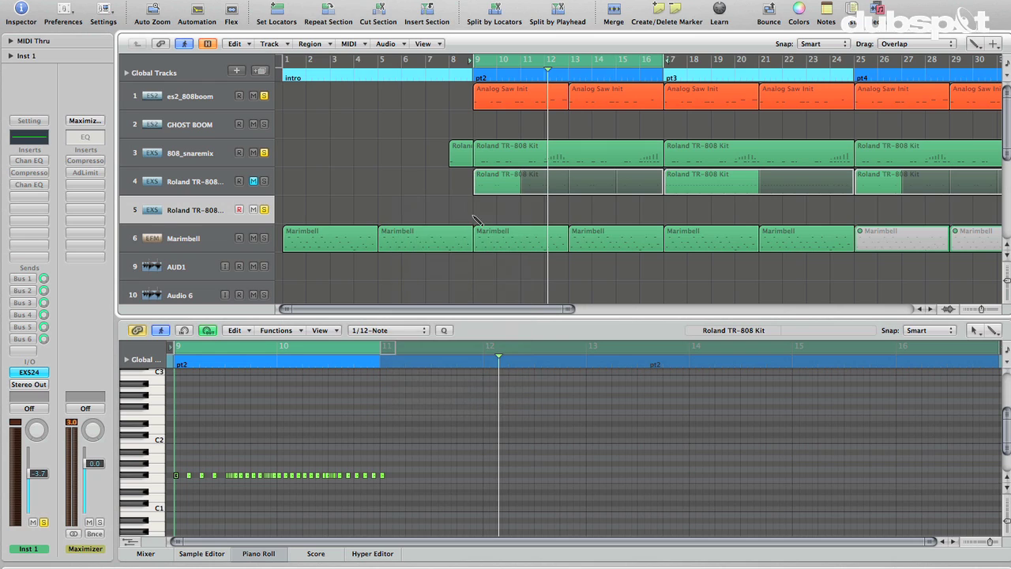
click(187, 176)
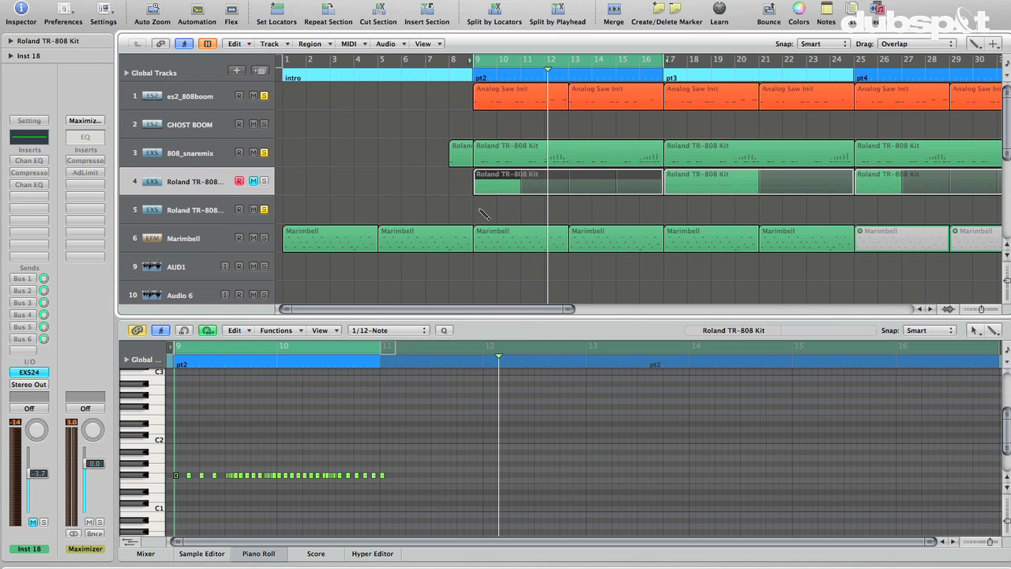
click(484, 212)
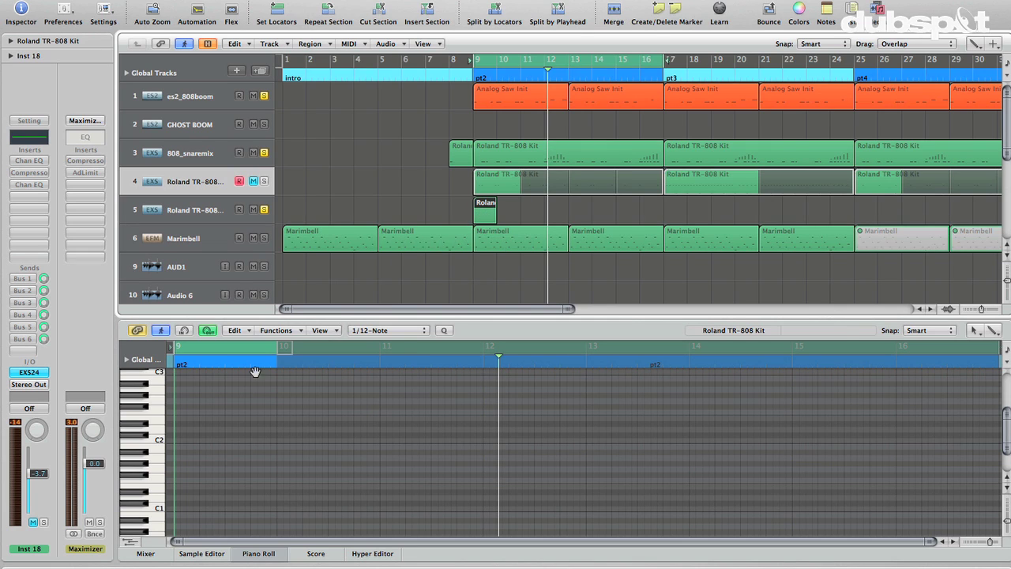
Draw eight evenly spaced F#1 notes across bar 9, and loop the new region and play it.
key(Escape)
click(246, 463)
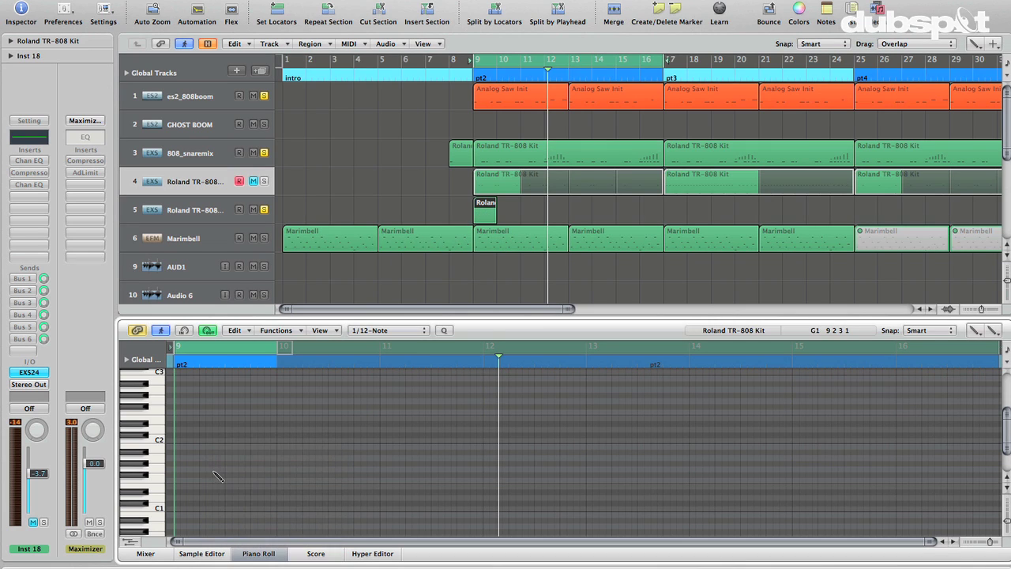
drag(177, 476, 177, 477)
key(super+Right)
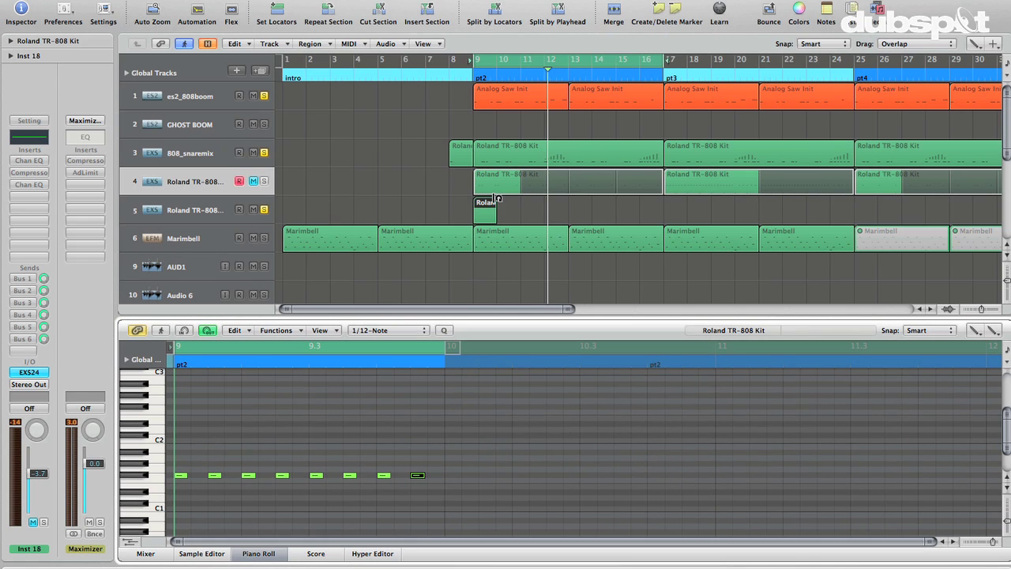
key(l)
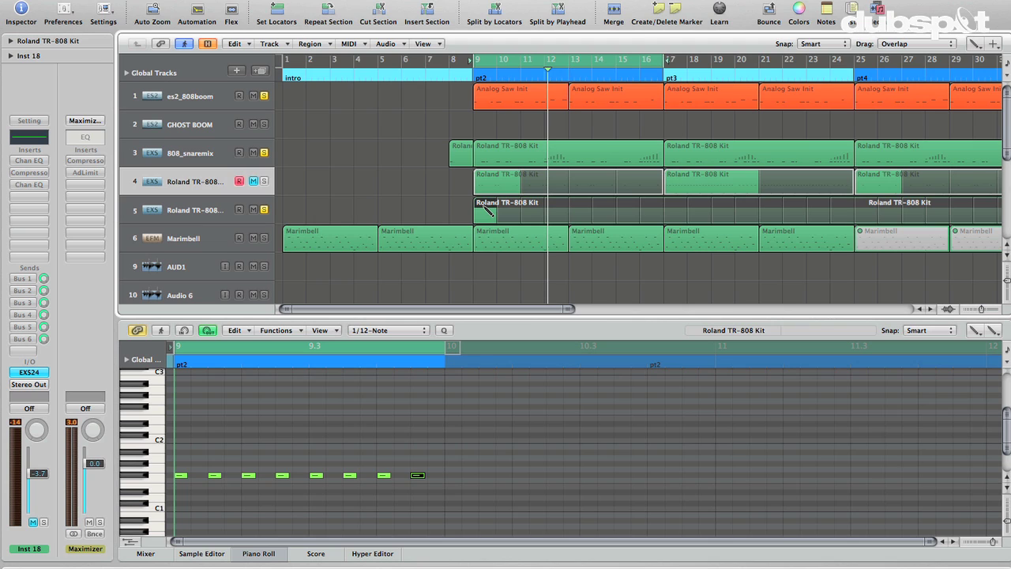
key(space)
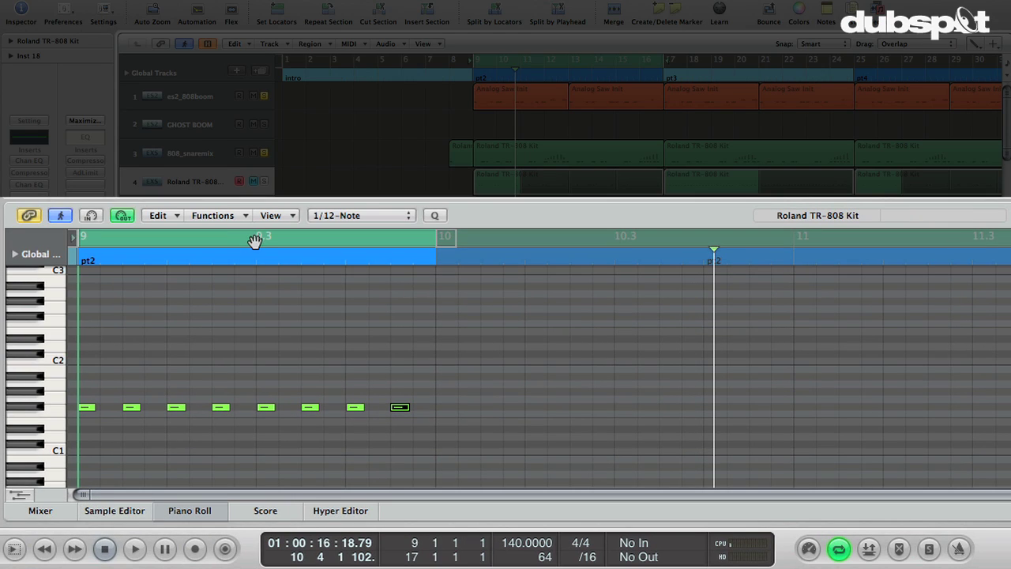
Cycle the second half of bar 9 and add four F#1 notes in the gaps from 9.3 to 10, auditioning the pattern.
drag(255, 241, 436, 286)
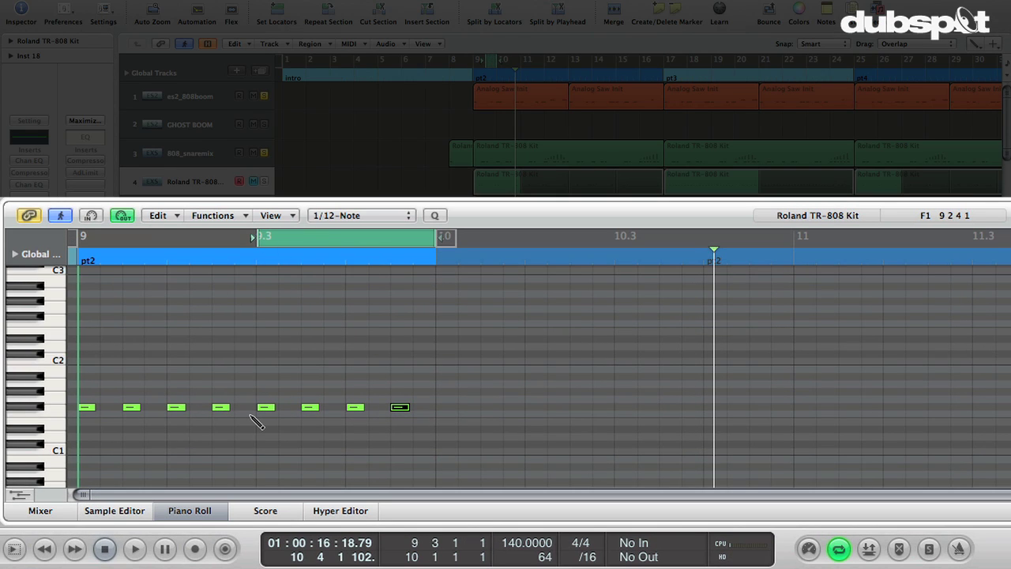
key(space)
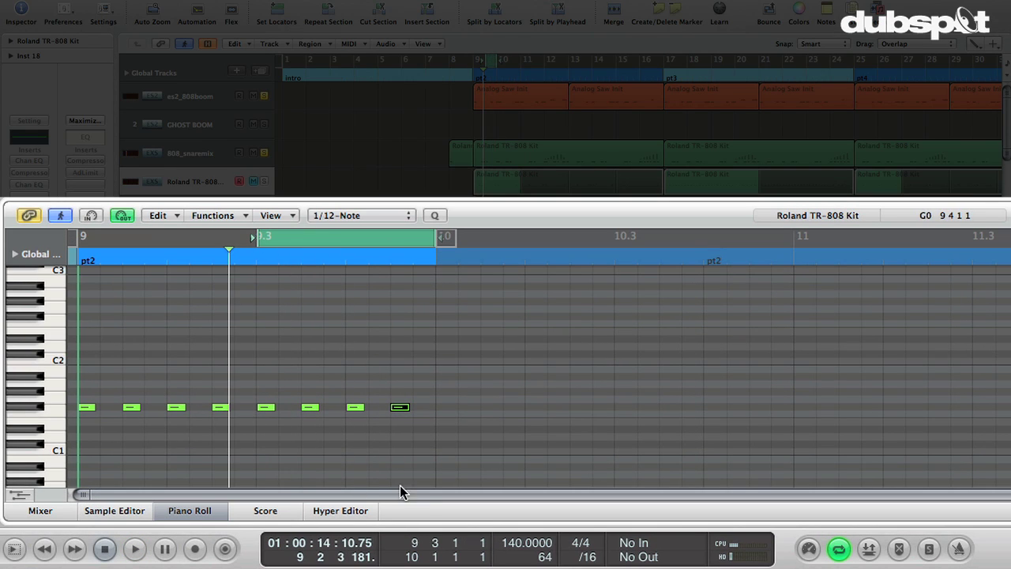
click(289, 408)
click(333, 406)
key(space)
key(space)
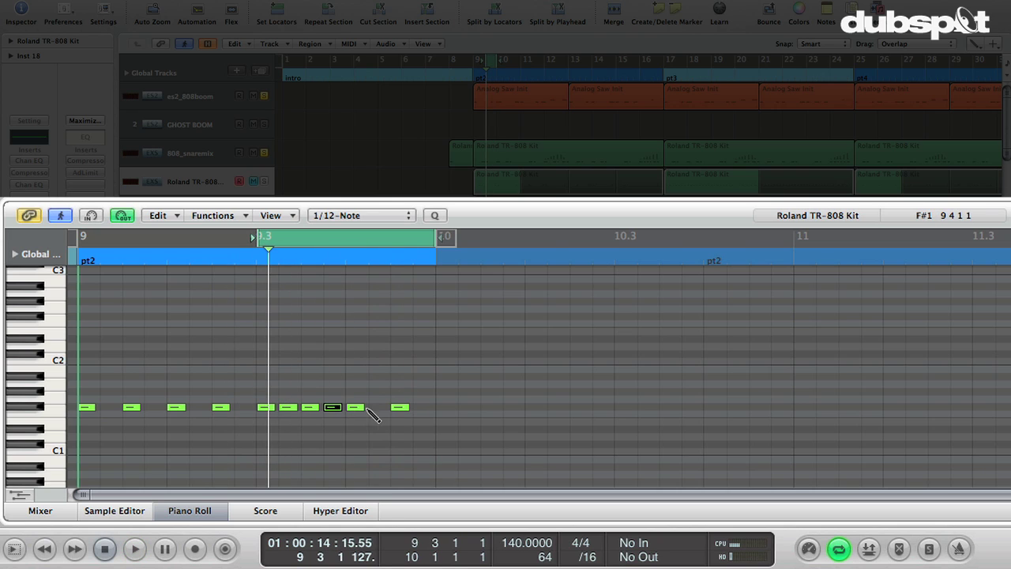
click(378, 407)
click(423, 407)
key(space)
key(space)
Audition the whole of bar 9 and return the cycle to the range from 9.3 to 10.
drag(93, 242, 82, 245)
key(space)
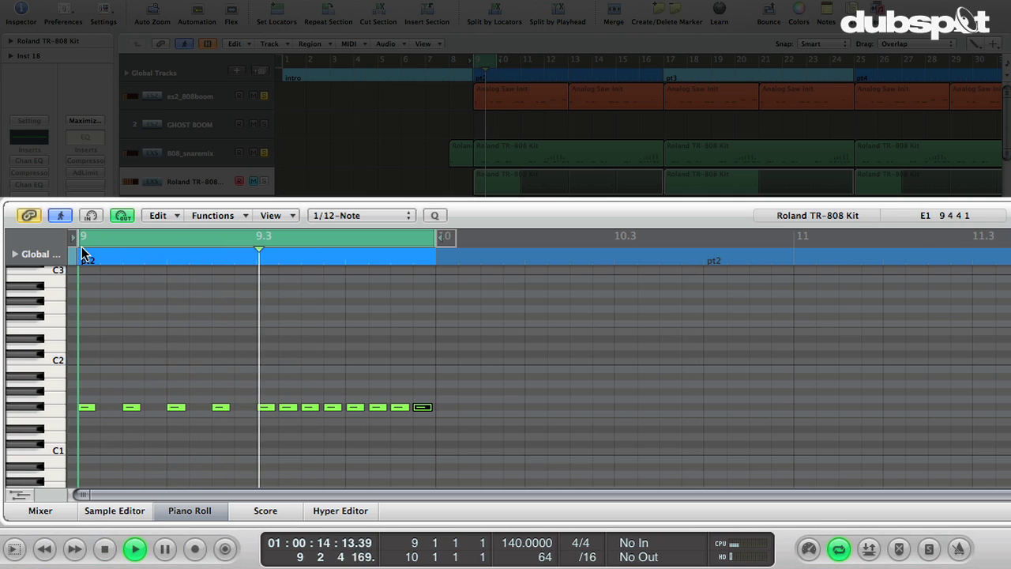
key(space)
drag(436, 237, 386, 248)
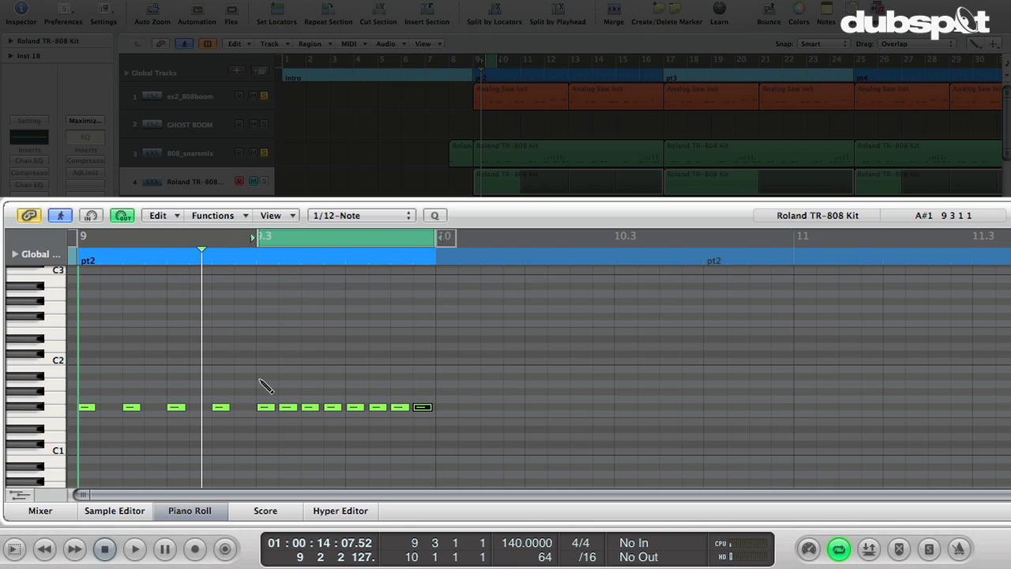
Set the transport's grid division to /32.
key(ctrl+Right)
mouse_move(328, 393)
mouse_down()
mouse_move(365, 395)
mouse_move(329, 399)
mouse_up()
key(ctrl+Right)
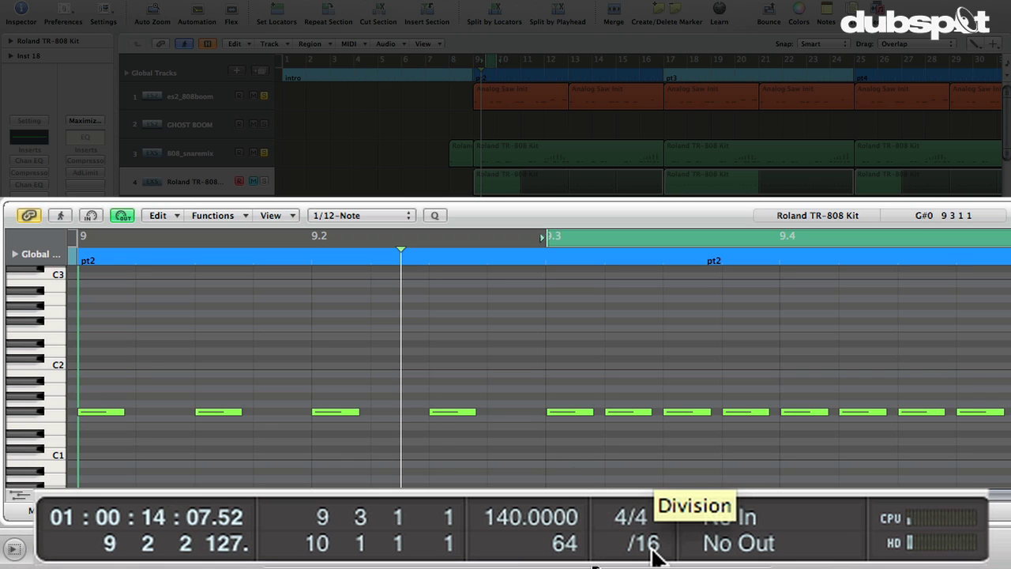
drag(653, 557, 652, 542)
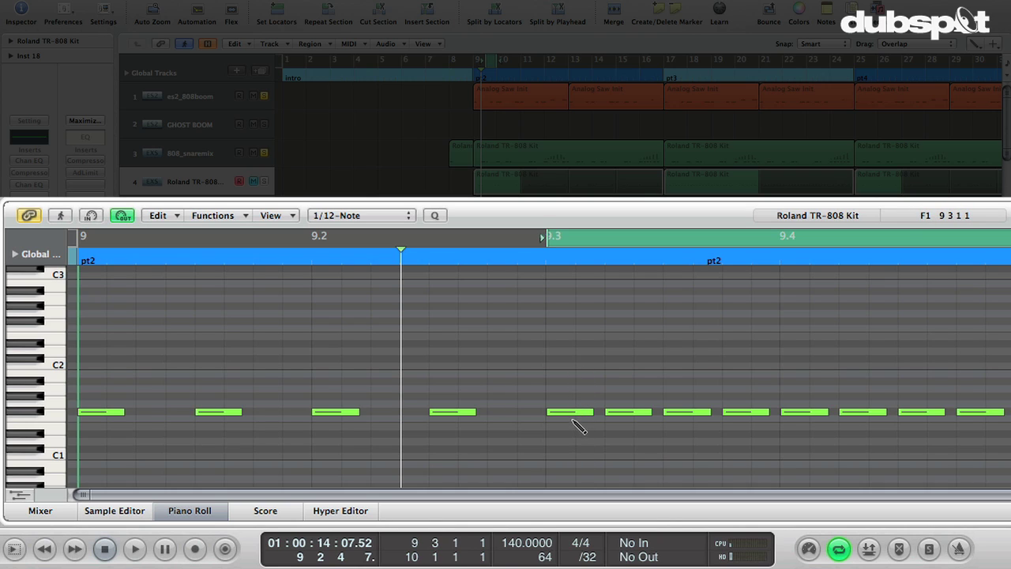
Copy the four notes between 9.3 and 9.4 a 1/32 note later to form a faster roll, and play it.
drag(542, 379, 771, 434)
drag(570, 417, 601, 417)
key(space)
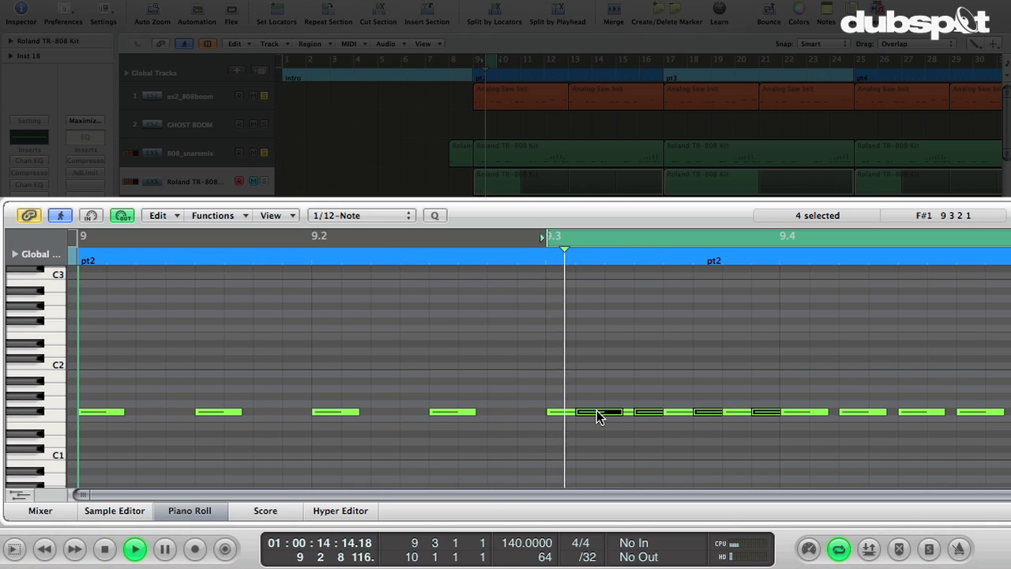
key(space)
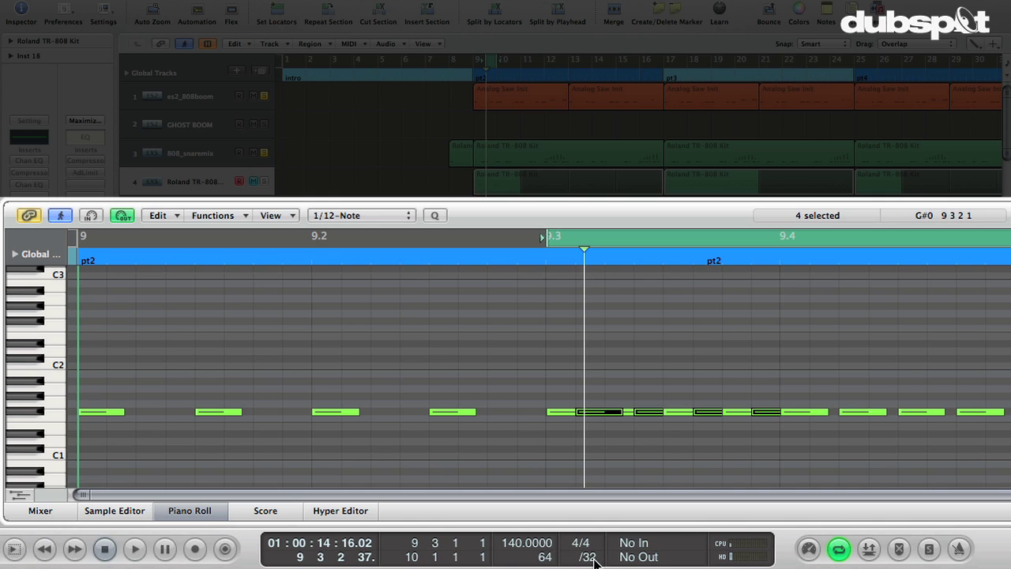
Set the transport's grid division to /48.
drag(594, 561, 594, 553)
Try copying all eight notes between 9.3 and 9.4 a 1/48 note later, and play the result.
drag(528, 414, 773, 418)
drag(567, 415, 586, 417)
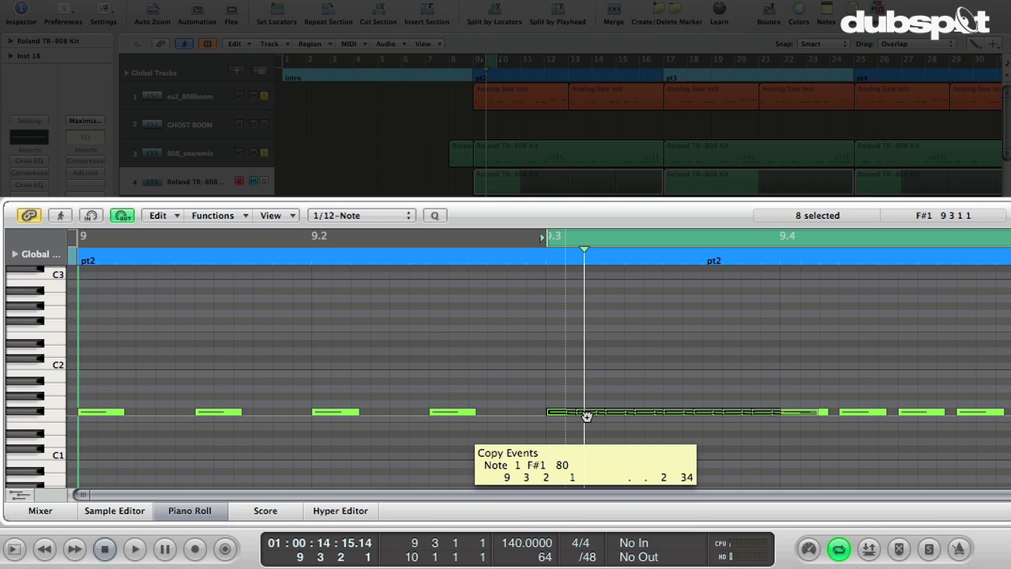
drag(586, 416, 587, 418)
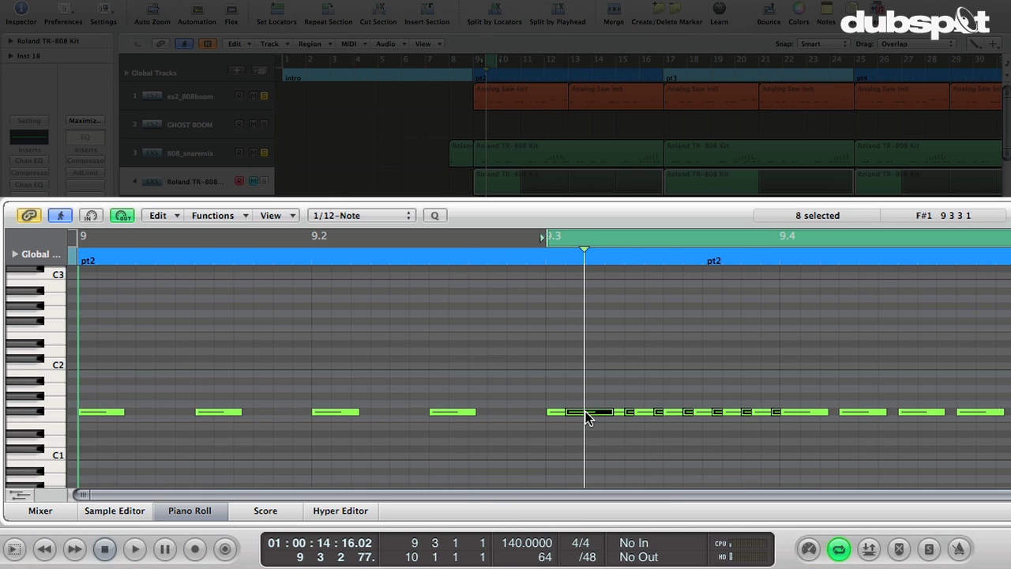
key(space)
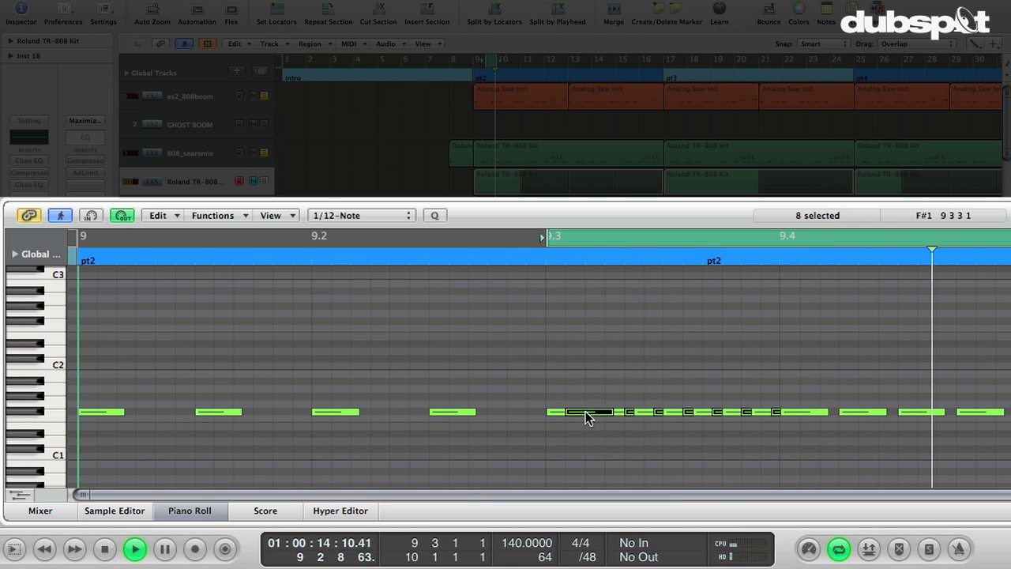
key(space)
Copy the first four notes of the roll at 9.3 a 1/48 note later and play the result.
drag(530, 396, 651, 437)
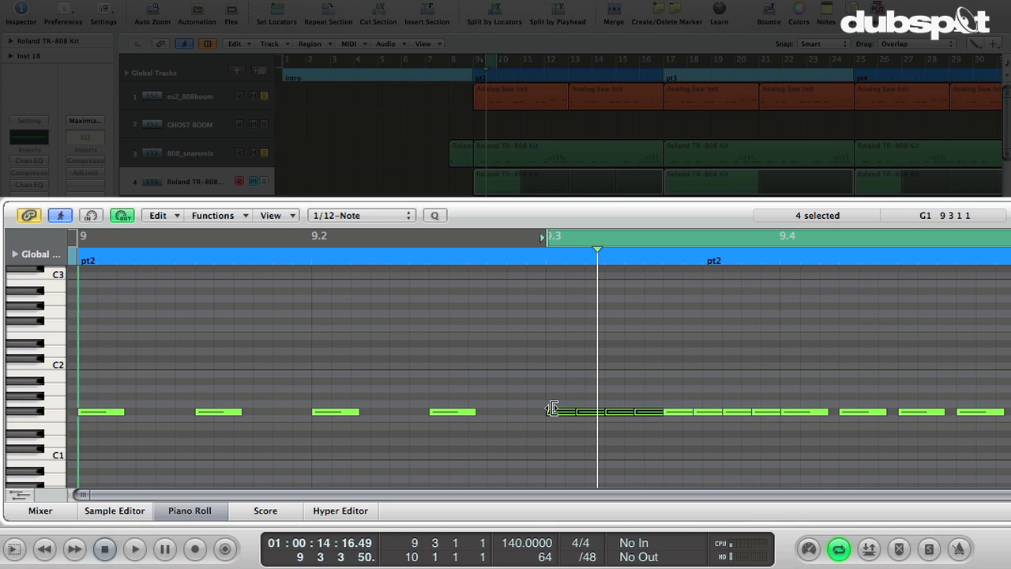
drag(561, 416, 586, 412)
key(space)
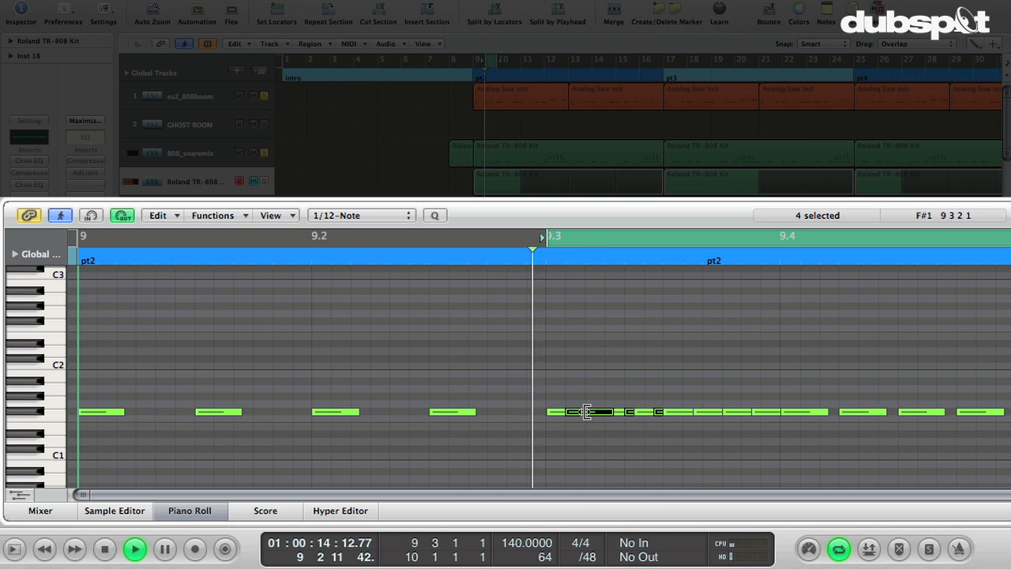
key(space)
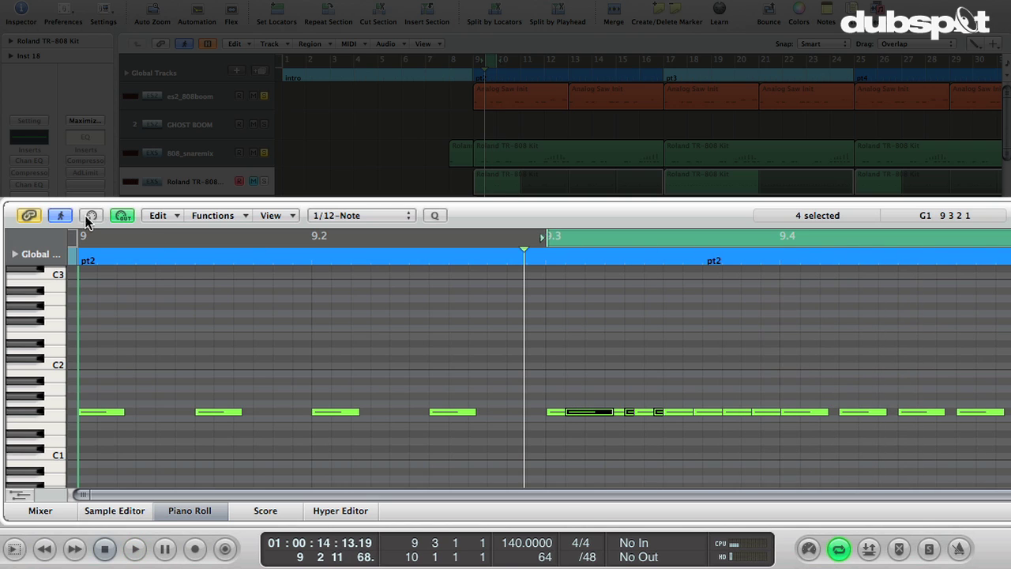
Set the cycle range to start at bar 9 and play the pattern from there.
drag(82, 237, 81, 238)
key(space)
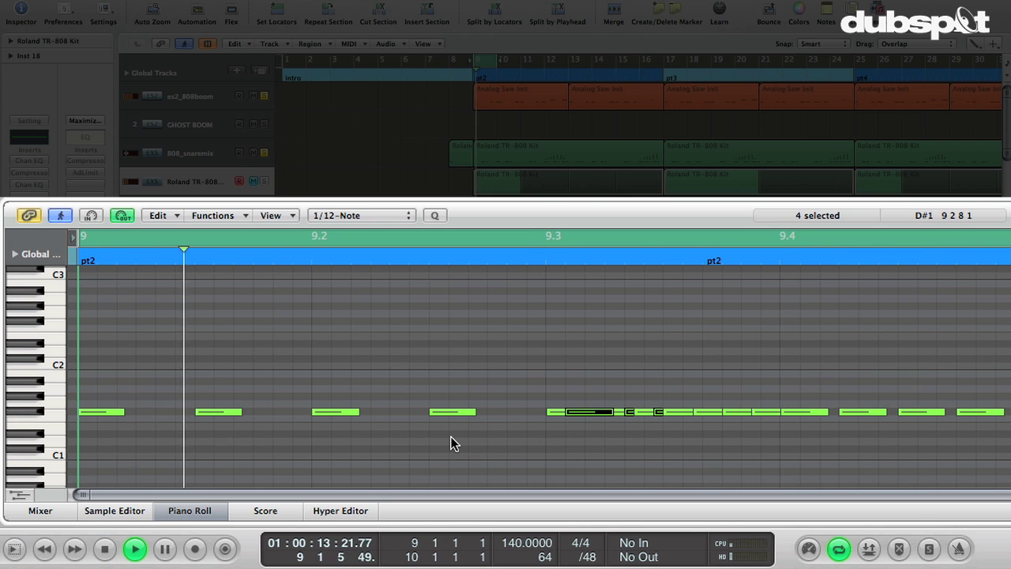
key(space)
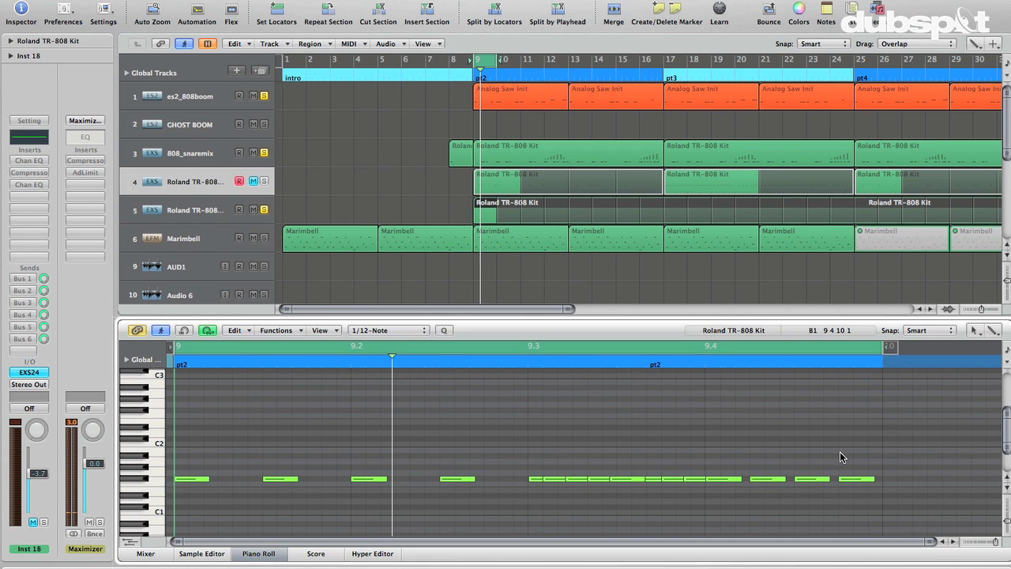
Apply Note Overlap Correction (selected/selected) to all hi-hat notes in bar 9, shortening the overlapped notes.
drag(875, 457, 193, 501)
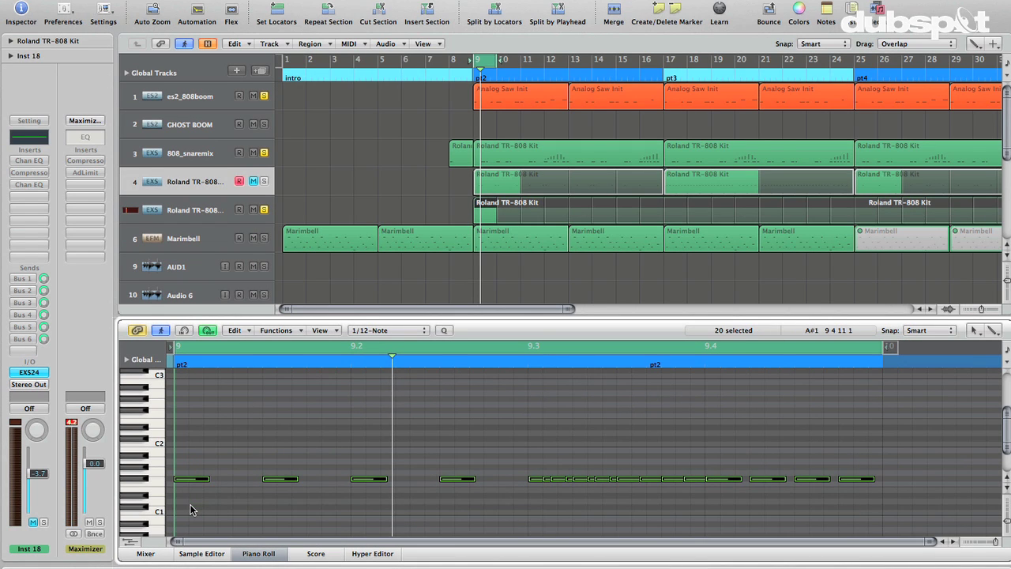
right_click(190, 483)
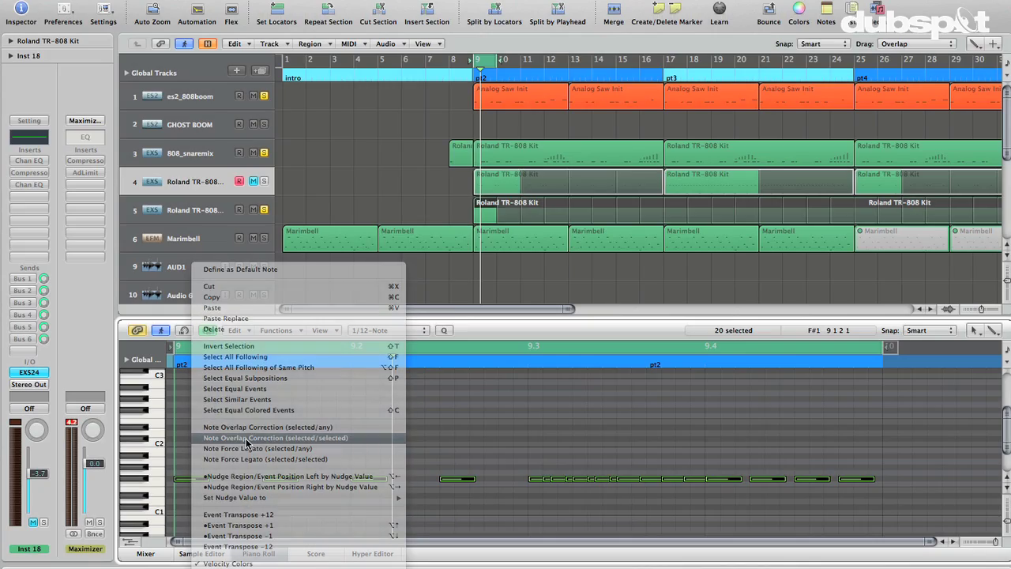
click(268, 305)
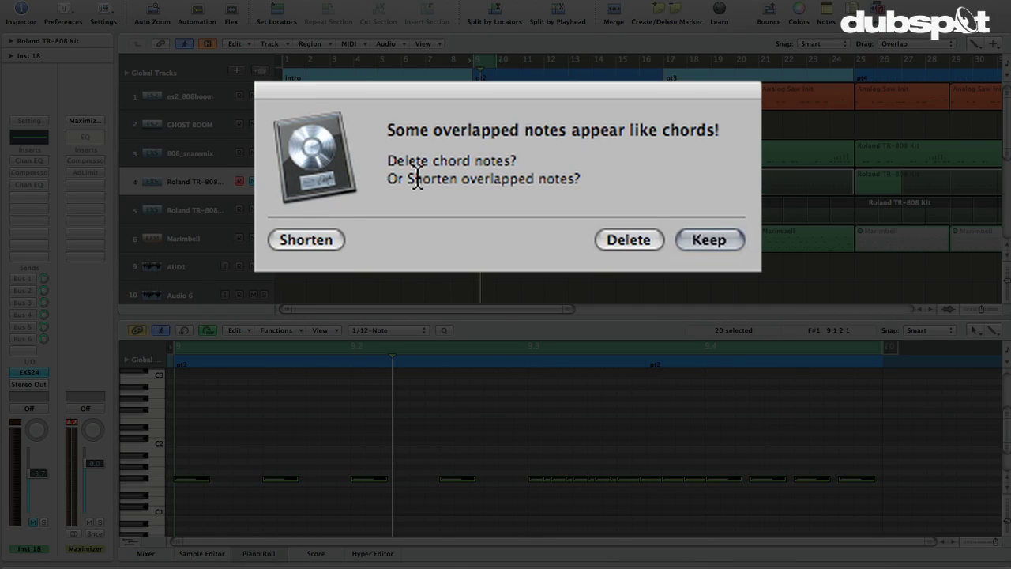
drag(388, 166, 607, 183)
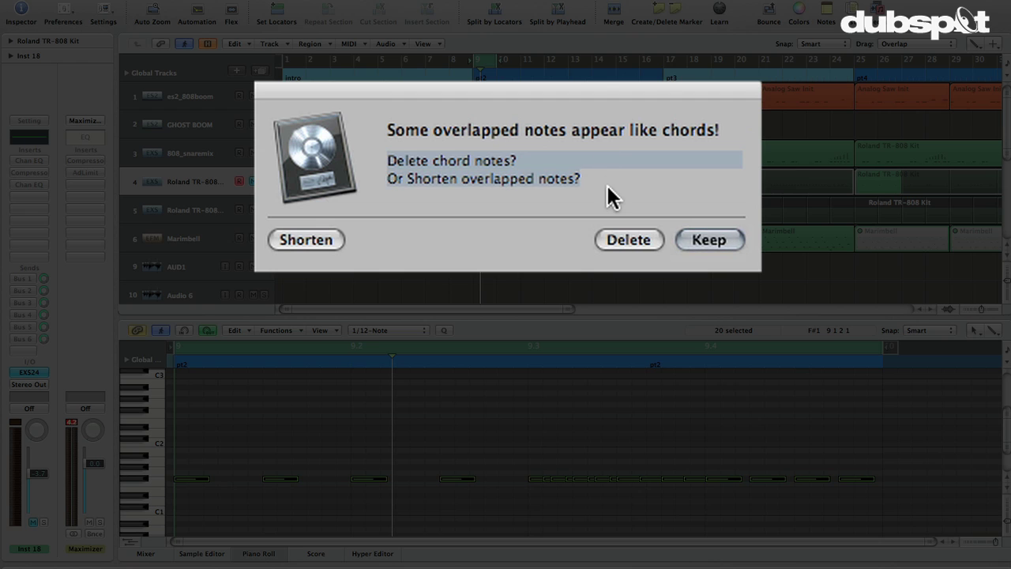
click(542, 181)
click(323, 241)
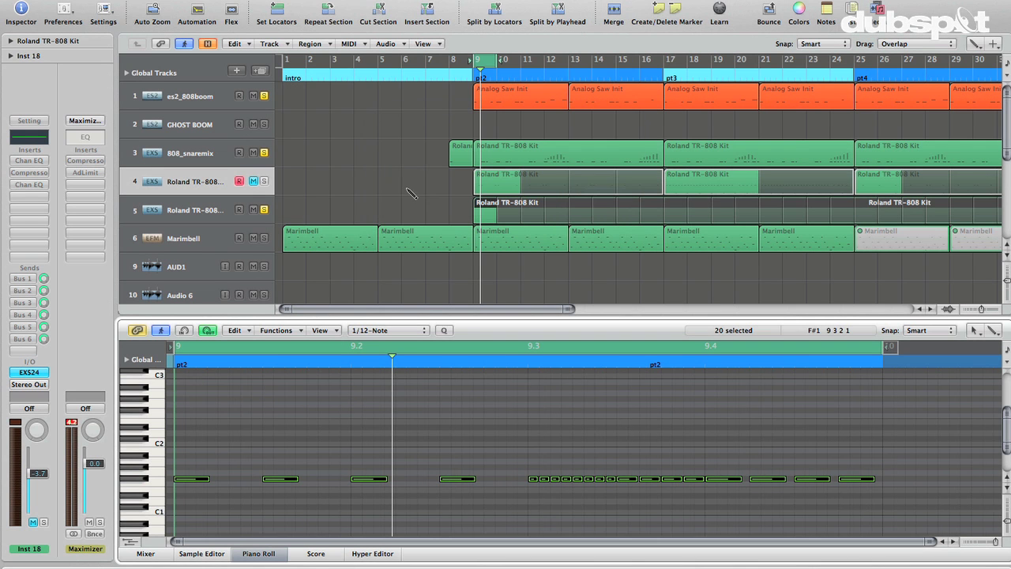
Deselect the notes and play the overlap-corrected bar 9 hi-hat pattern.
key(space)
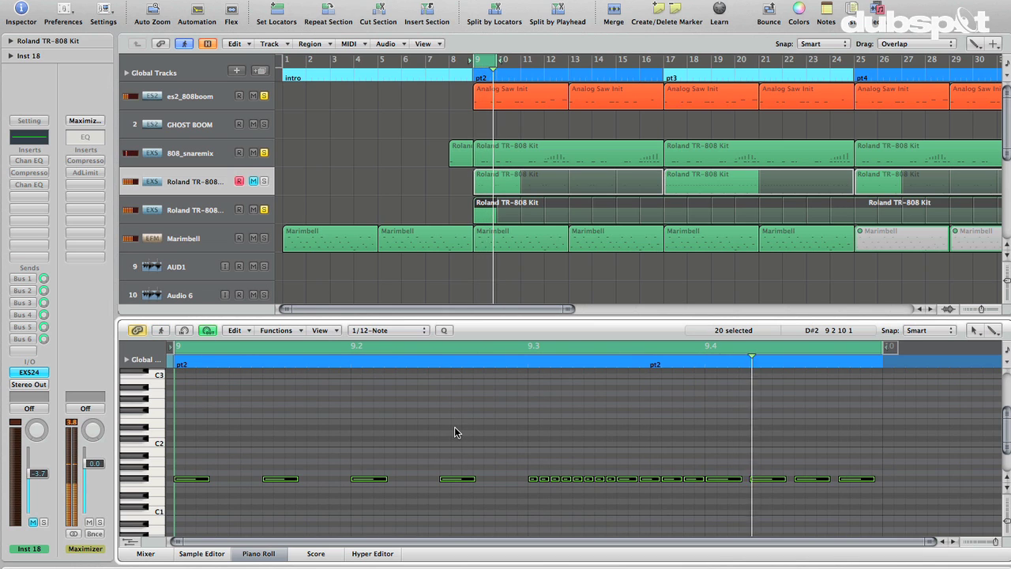
click(454, 432)
key(space)
Copy the complete bar 9 hi-hat pattern to bar 10 and extend the cycle range to bar 11.
key(super+Left)
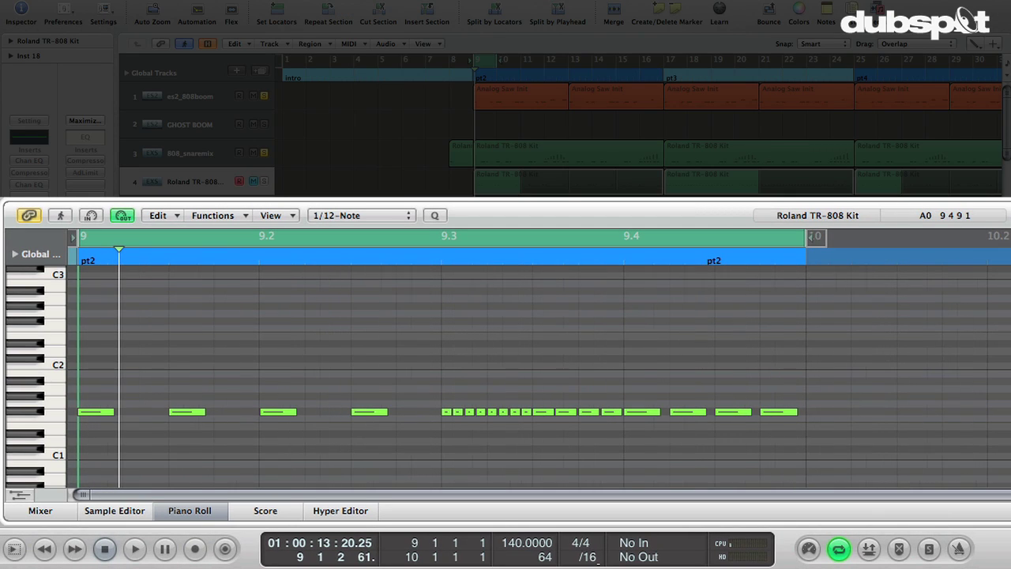
drag(813, 438, 820, 416)
key(super+Left)
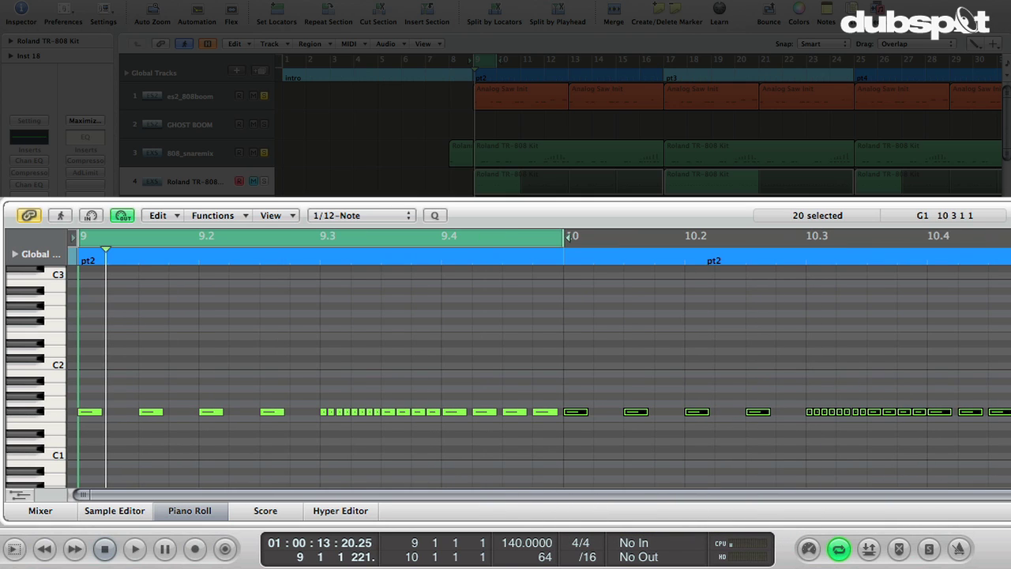
drag(566, 235, 1004, 240)
click(868, 317)
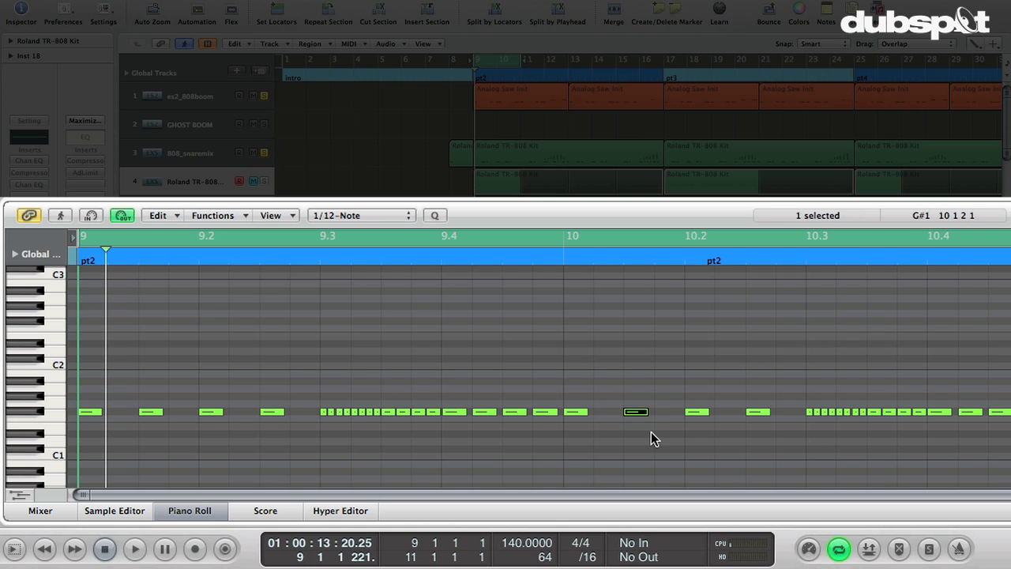
Replace the note at 10 1 3 with a copy of the eight-note roll from 9.3 and play both bars.
drag(368, 429, 628, 416)
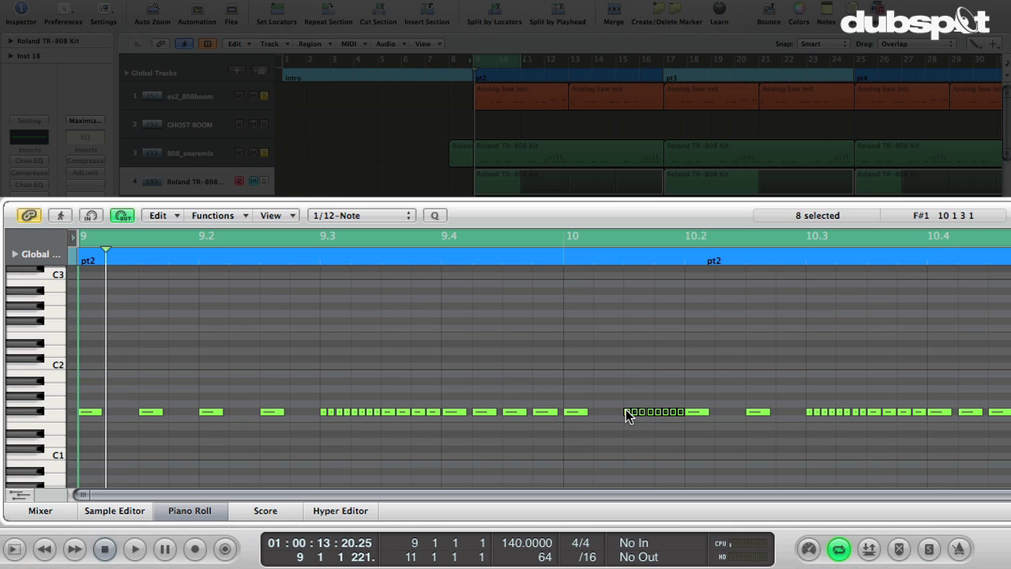
key(space)
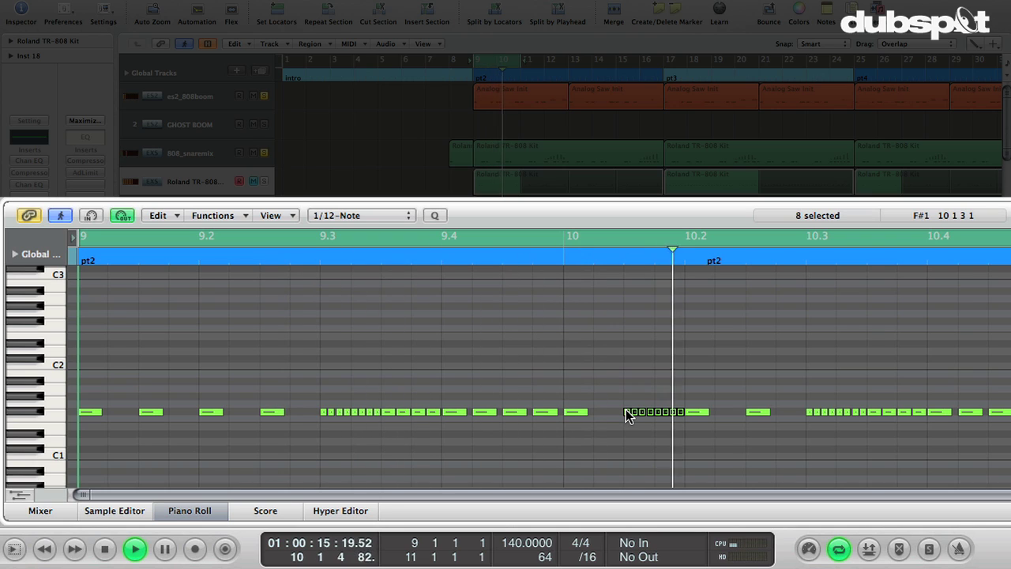
key(space)
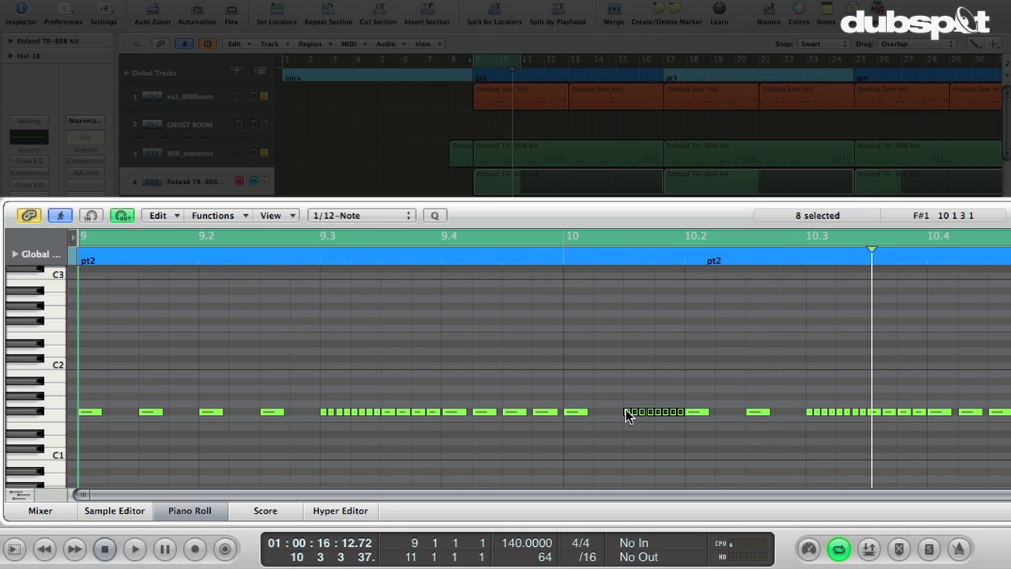
Replace the note midway between 10.2 and 10.3 with a copy of the eight-note roll from 10 1 3, and play it.
click(627, 421)
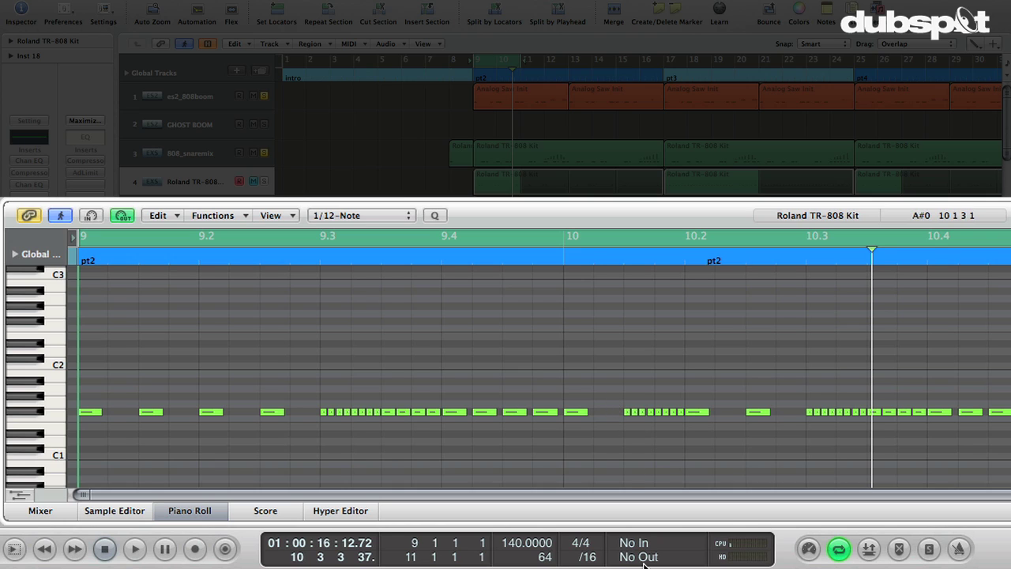
drag(610, 422, 685, 427)
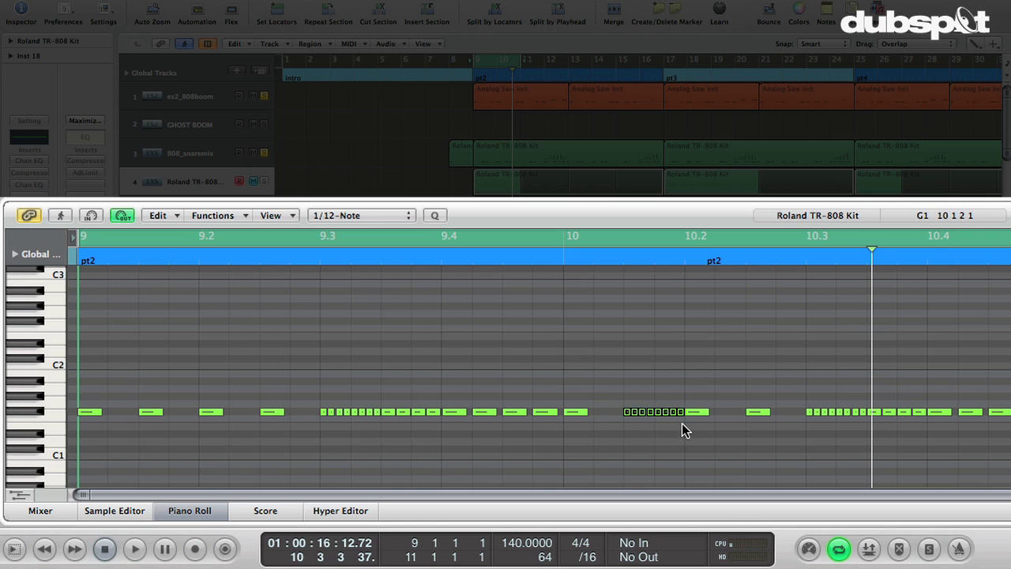
drag(622, 416, 749, 414)
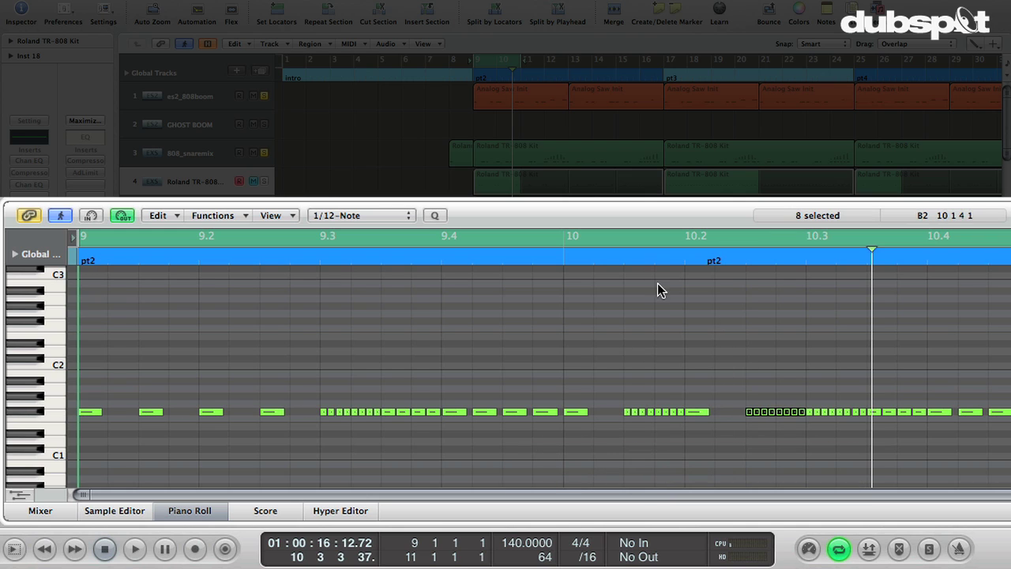
double_click(613, 253)
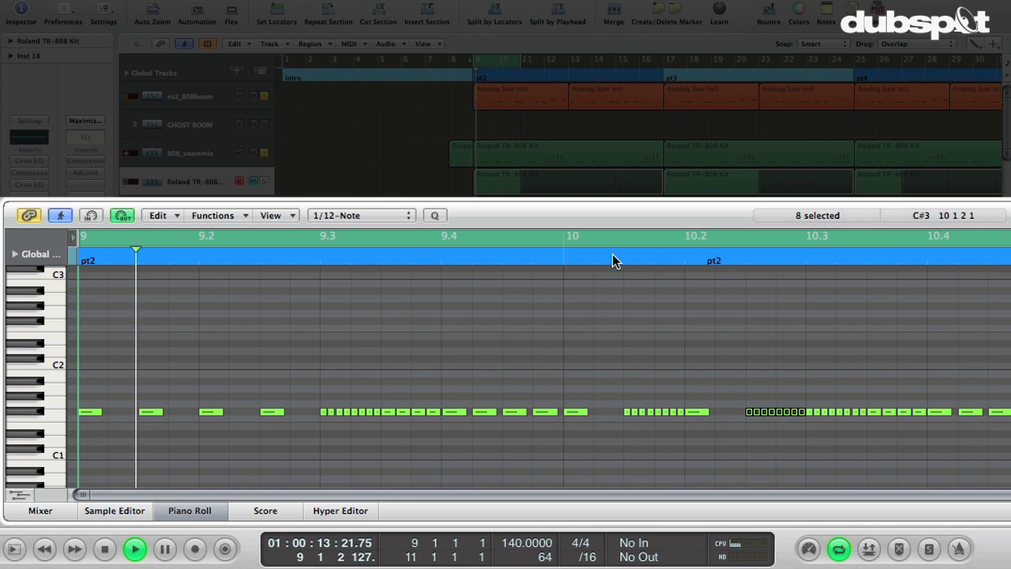
key(space)
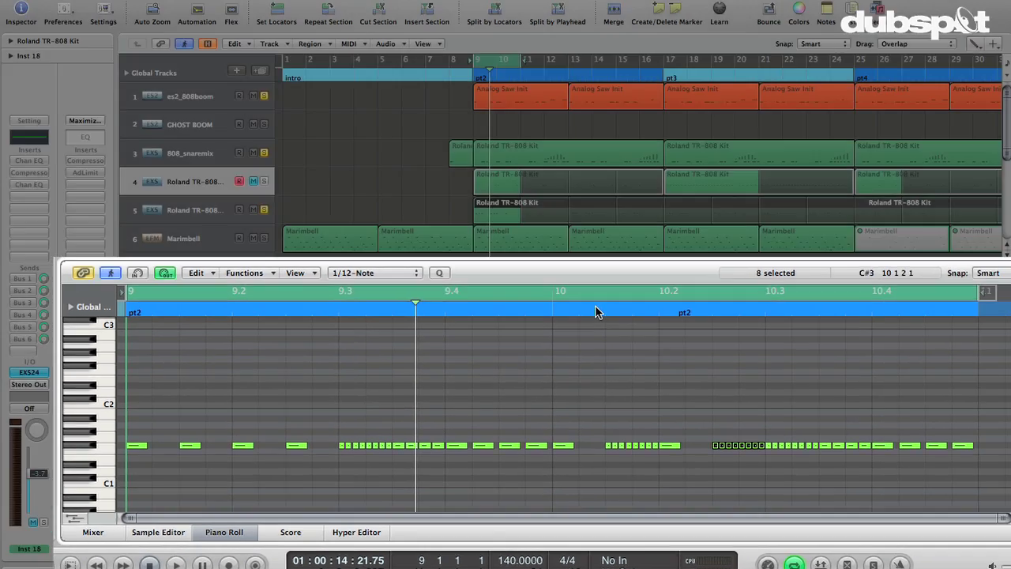
click(601, 294)
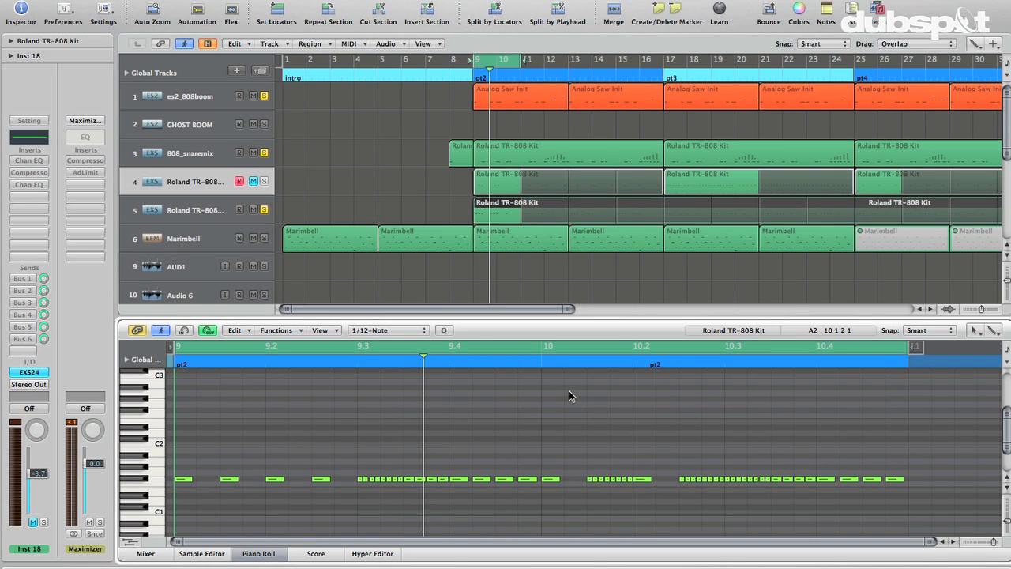
Limit the cycle range to bar 10, unmute and solo track 4, and play its Roland TR-808 Kit region.
drag(544, 345, 872, 377)
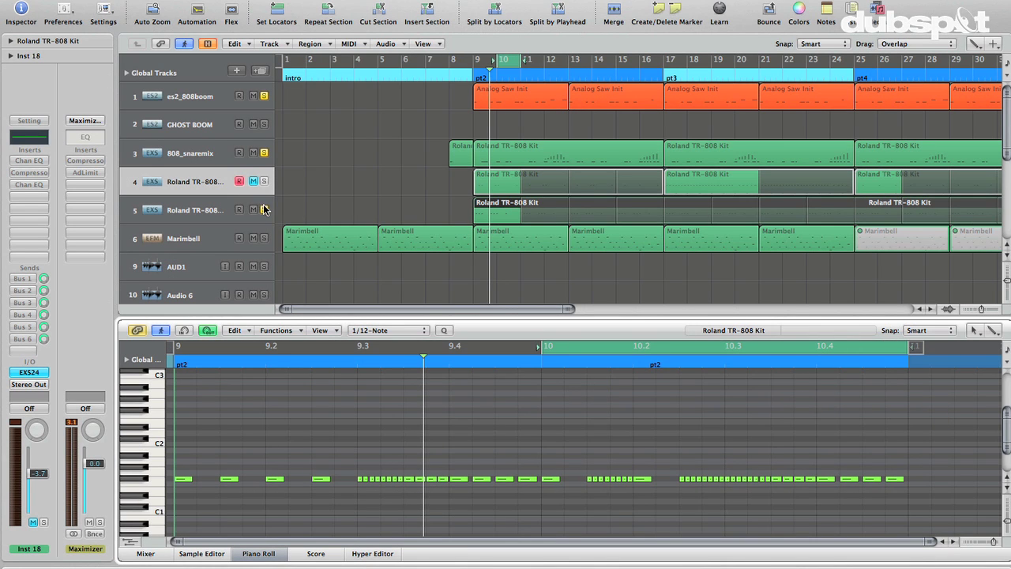
click(253, 181)
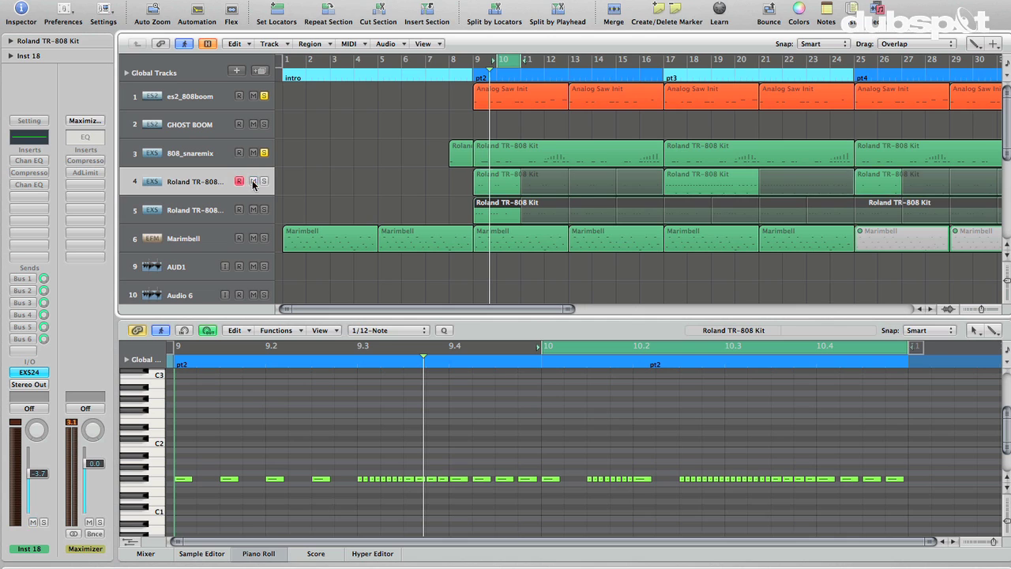
click(480, 186)
key(space)
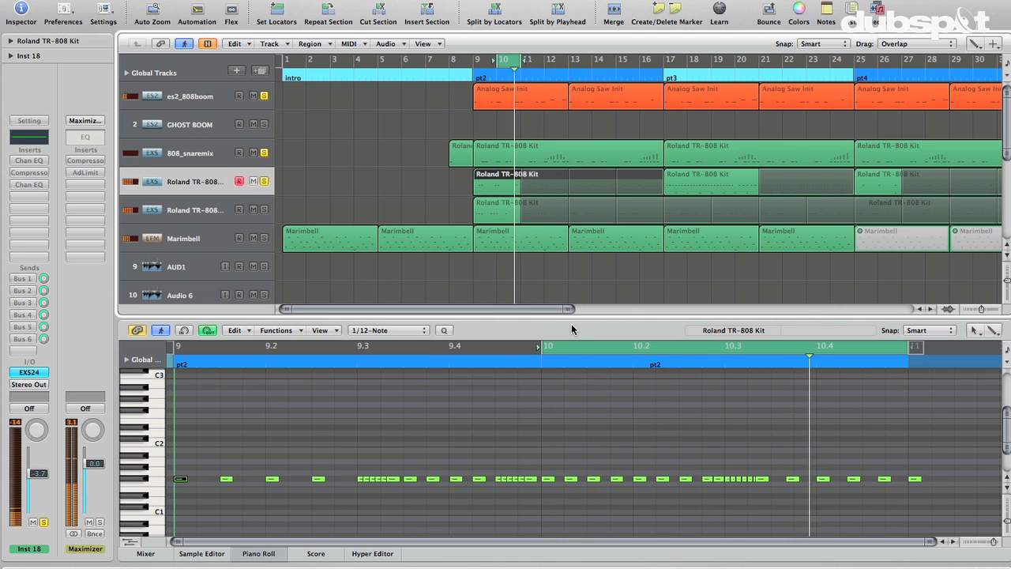
Show the track 5 hi-hat region again, mute track 4, solo track 5, and play bar 10.
click(489, 215)
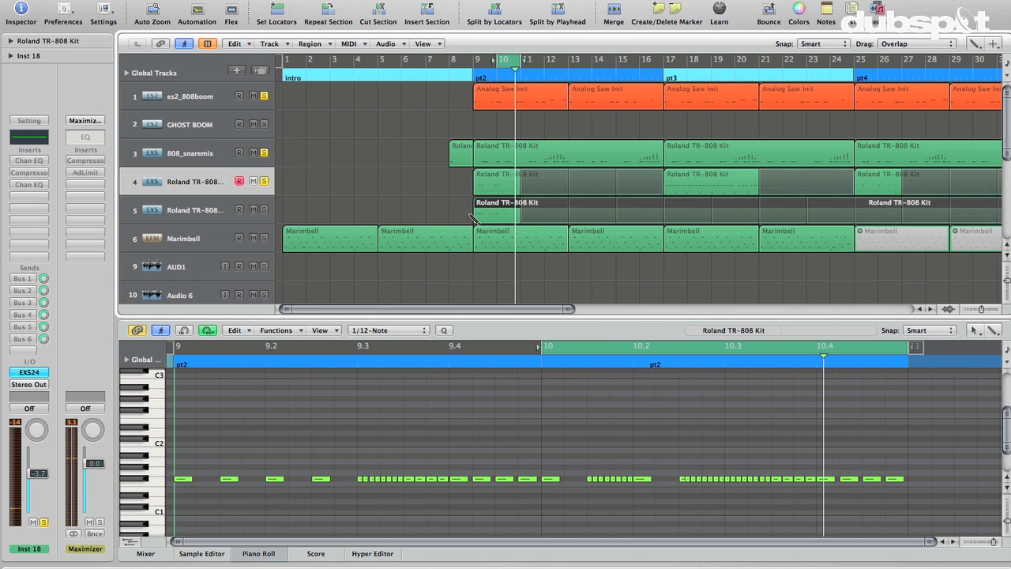
click(254, 182)
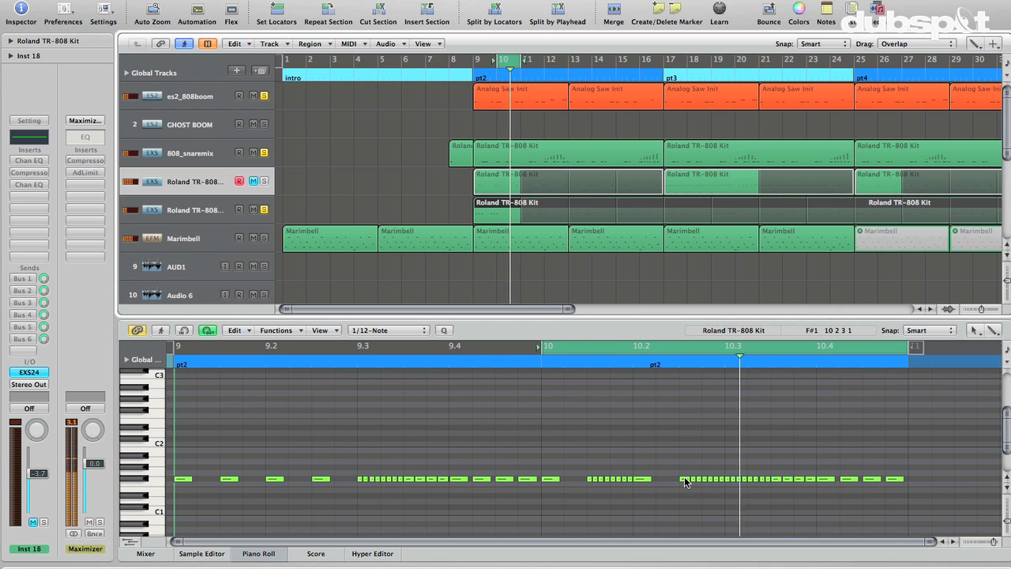
key(space)
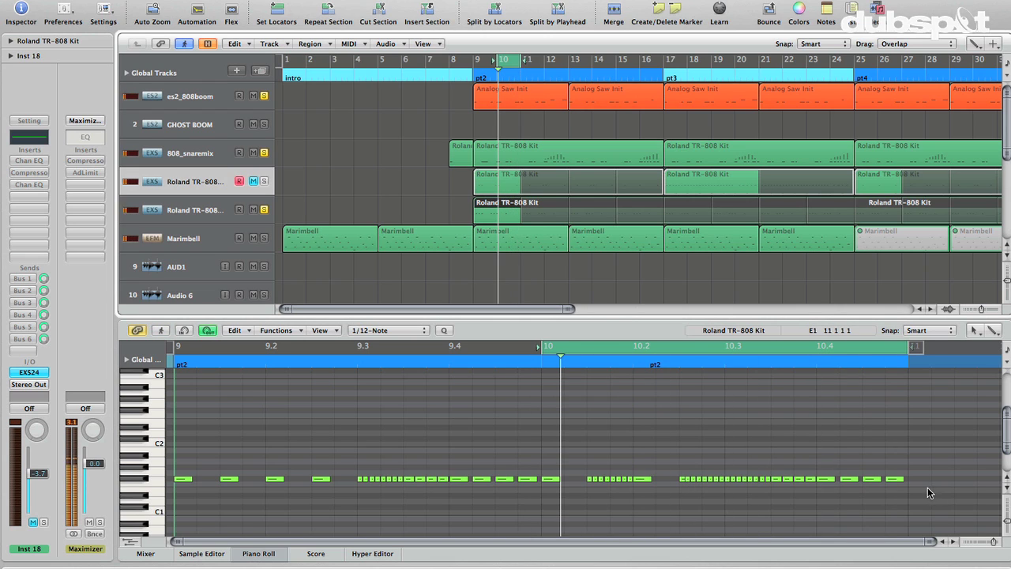
Respace the last notes from 10.4 onward on a 1/12-note triplet grid and play the result.
click(827, 479)
key(shift+f)
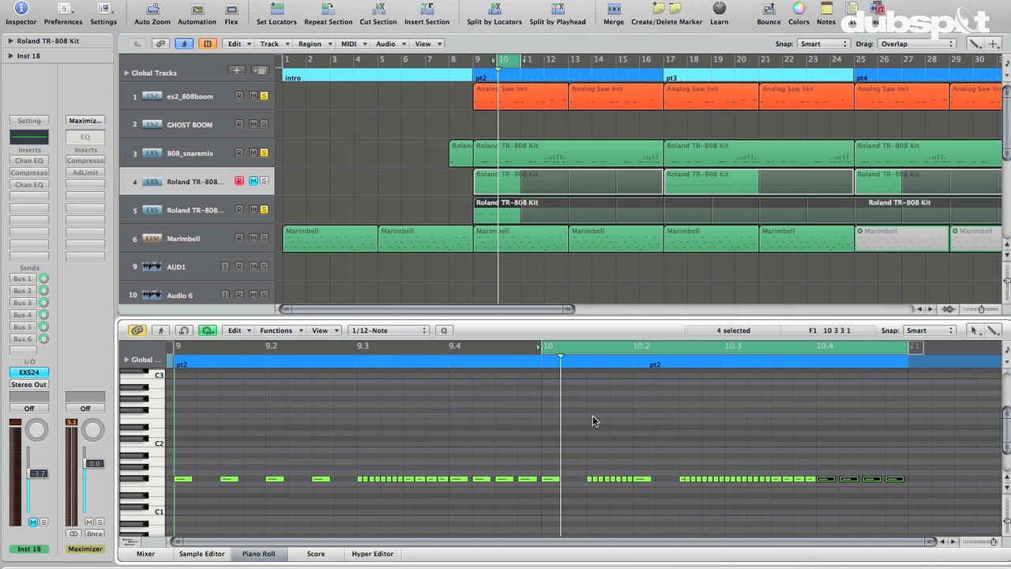
click(398, 330)
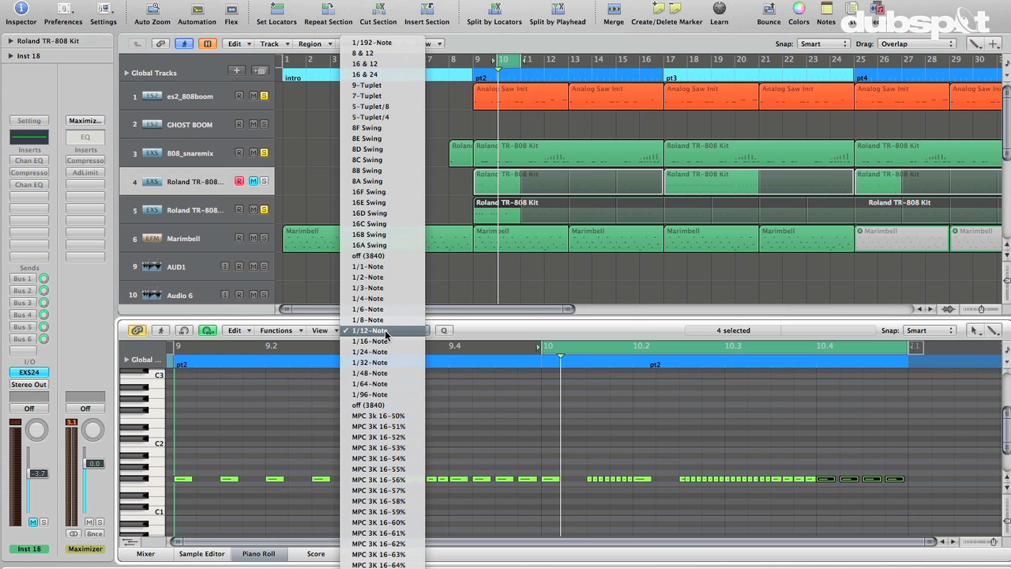
click(386, 332)
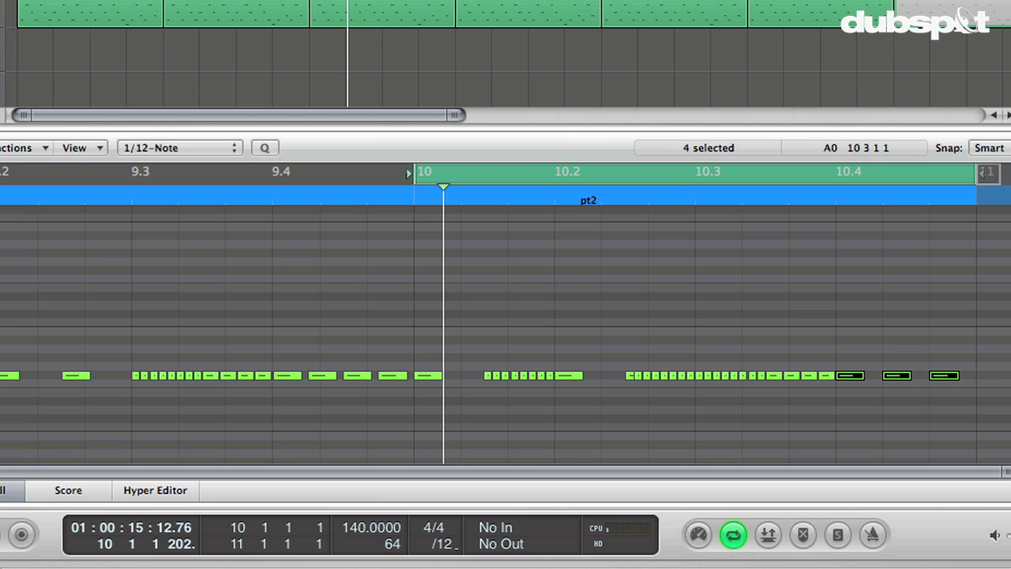
key(space)
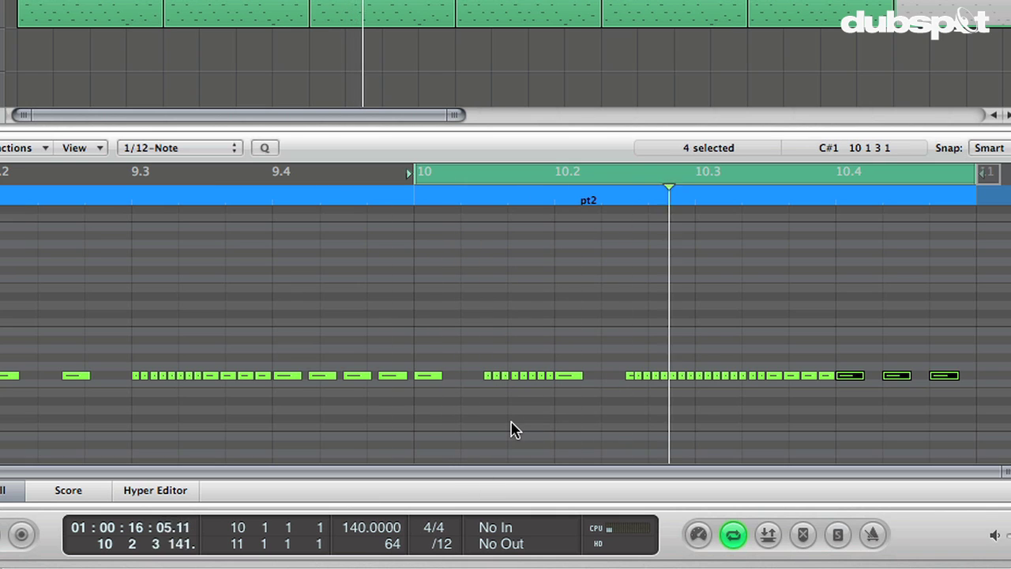
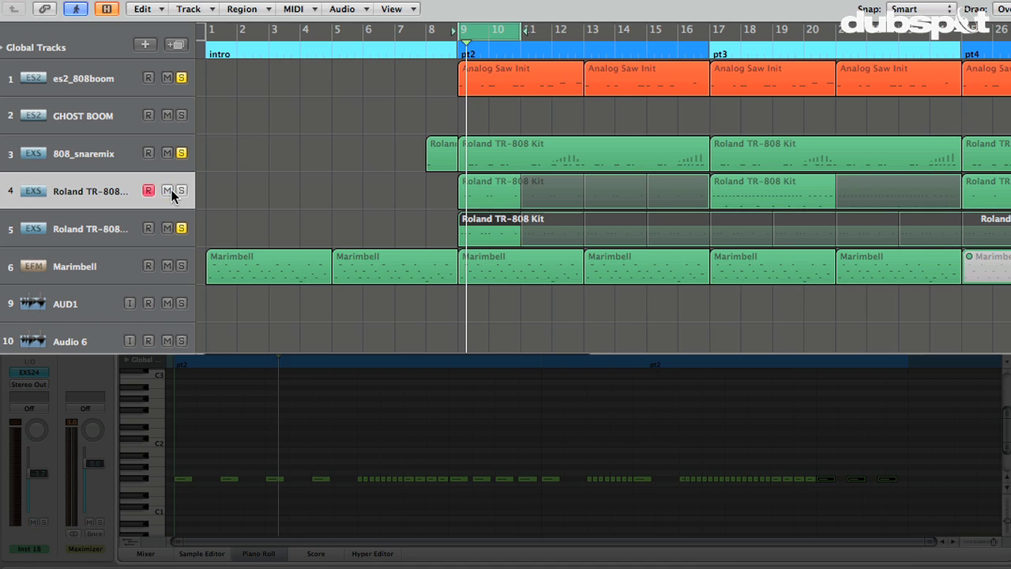
Mute the newly programmed hi-hats on track 5.
click(168, 228)
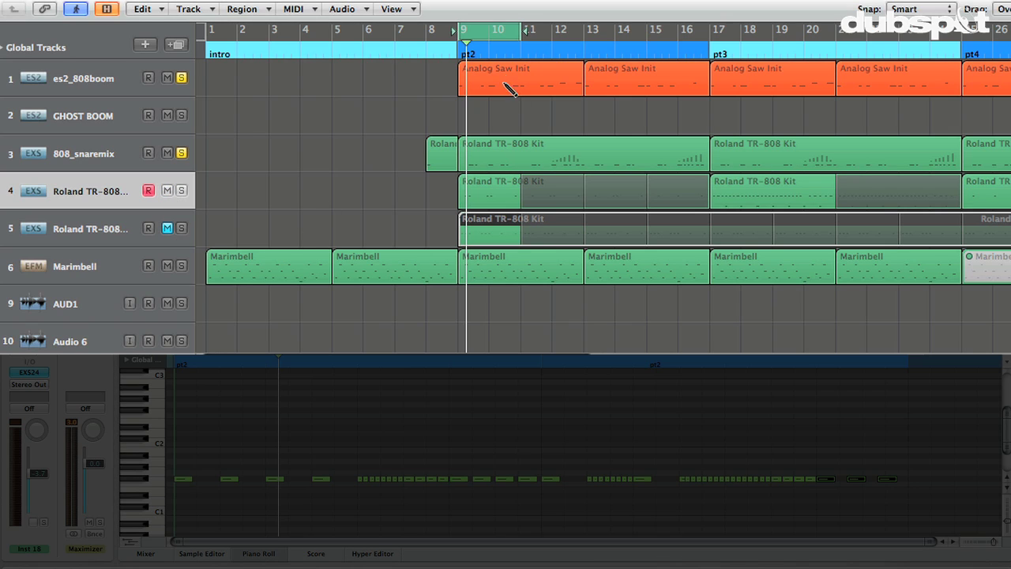
Solo track 4, select its Roland TR-808 Kit region at bar 9, and play it for comparison.
click(482, 199)
click(181, 191)
key(space)
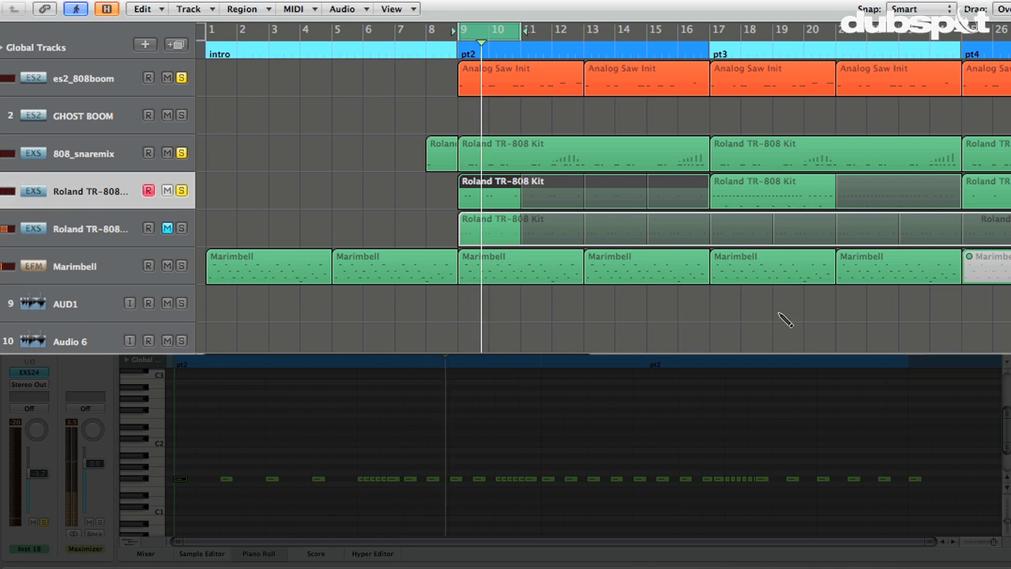
key(space)
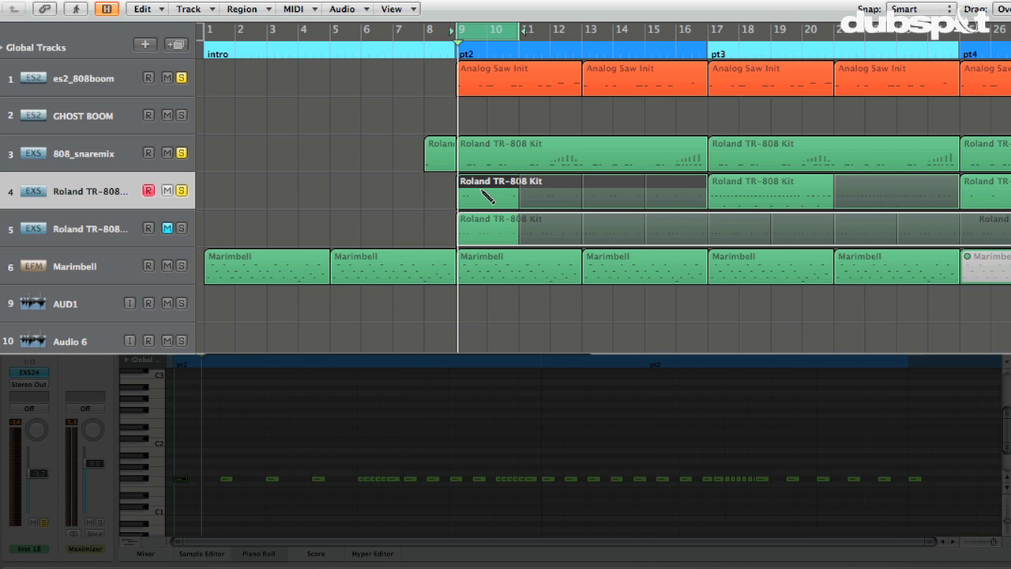
Set the cycle range to bars 17 to 20 and play track 4's pt3 region, showing its whole pattern in the piano roll.
drag(757, 38, 836, 38)
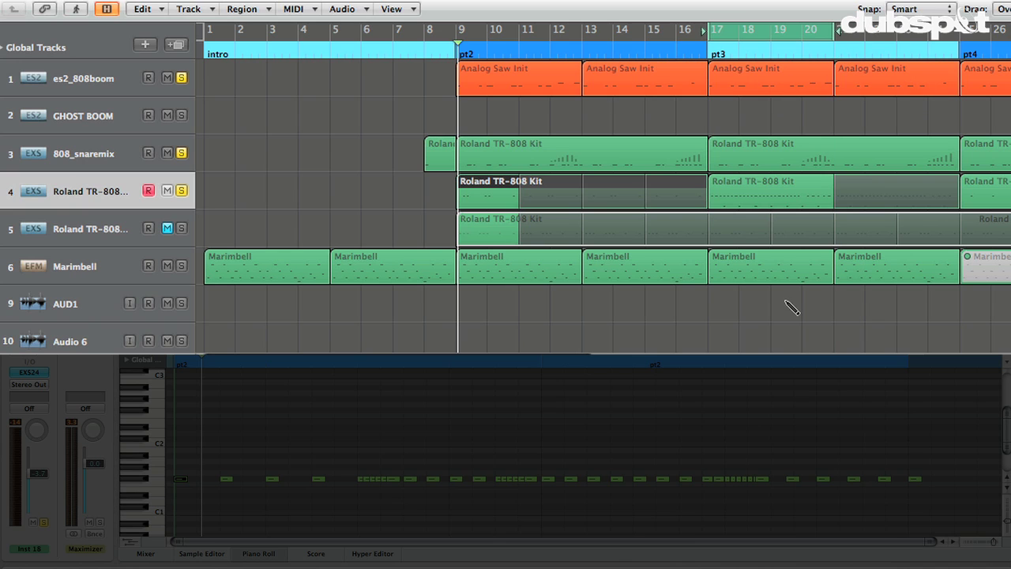
key(space)
click(734, 196)
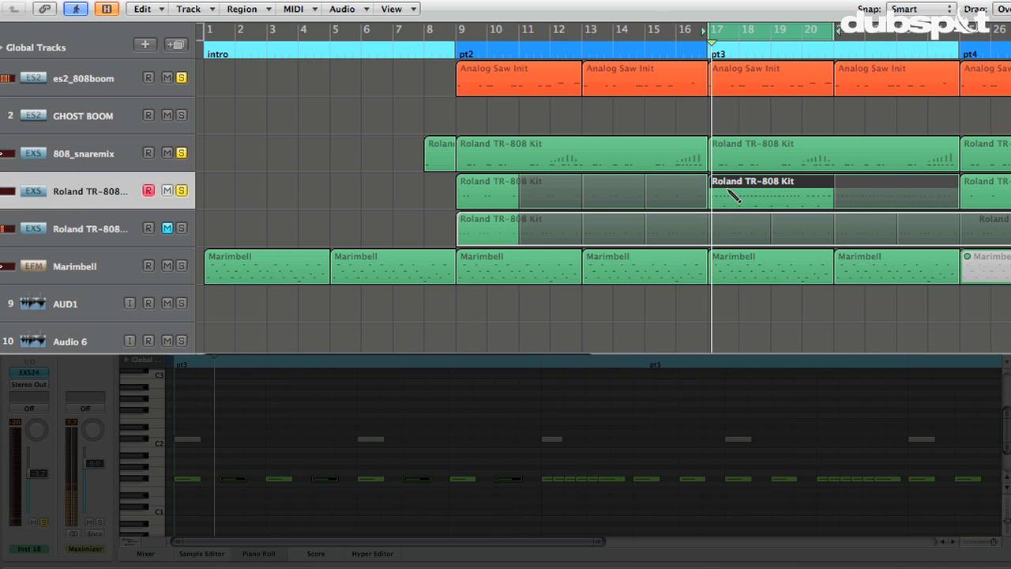
key(super+Left)
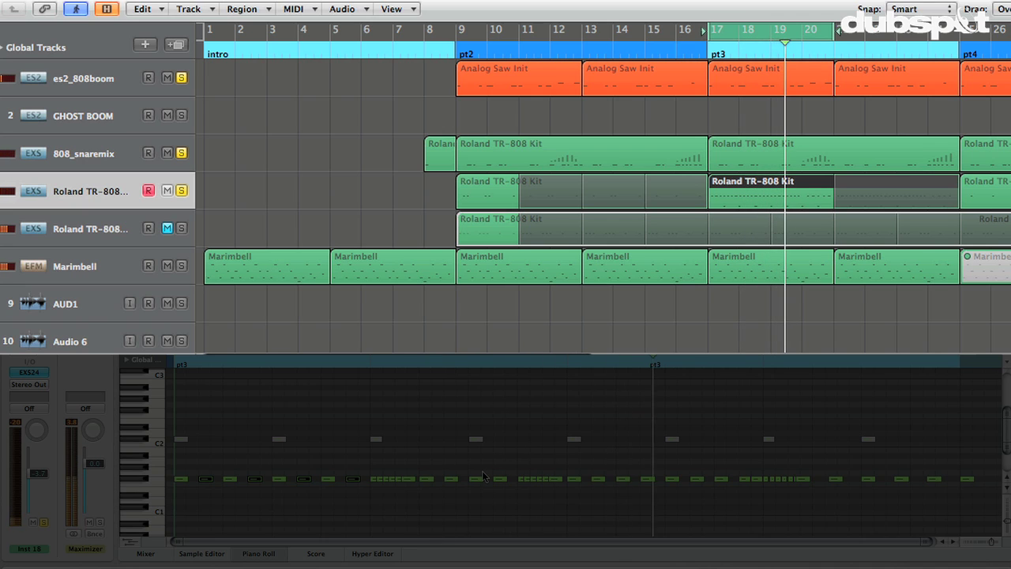
key(super+Left)
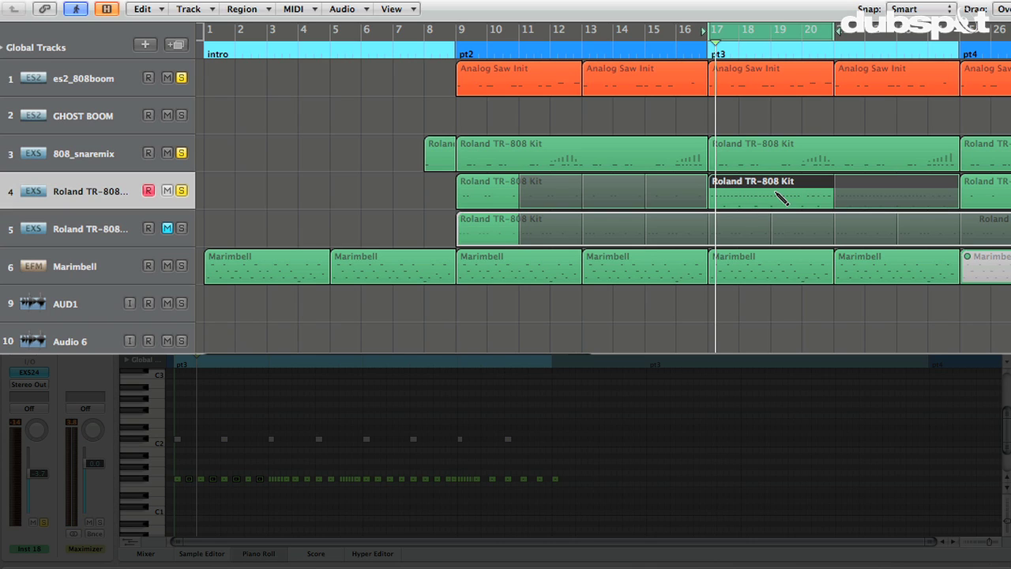
Mute track 4, unmute track 5, and copy the track 5 hi-hat region from bar 9 to bar 17.
click(95, 231)
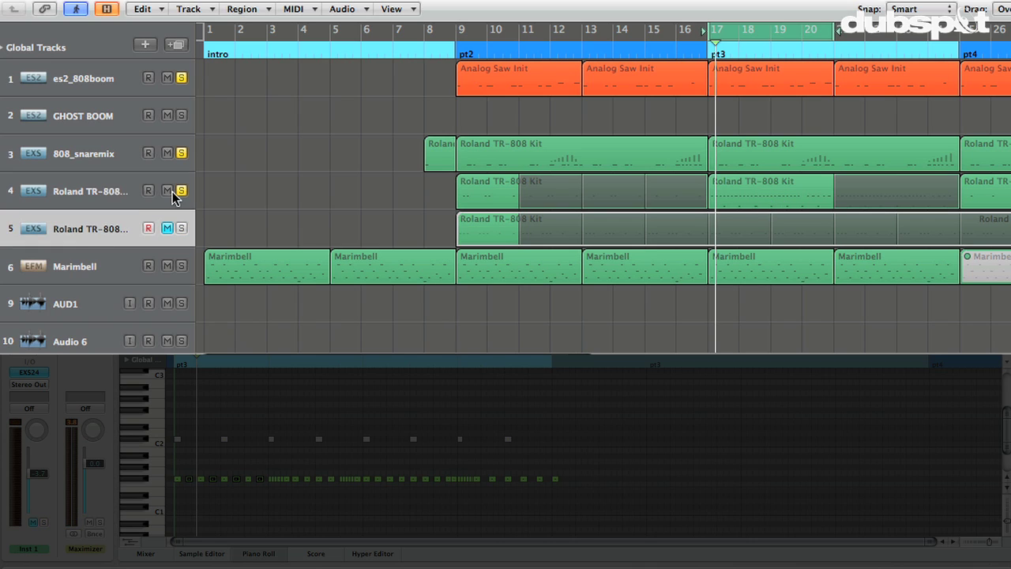
click(170, 191)
click(169, 228)
drag(474, 225, 743, 219)
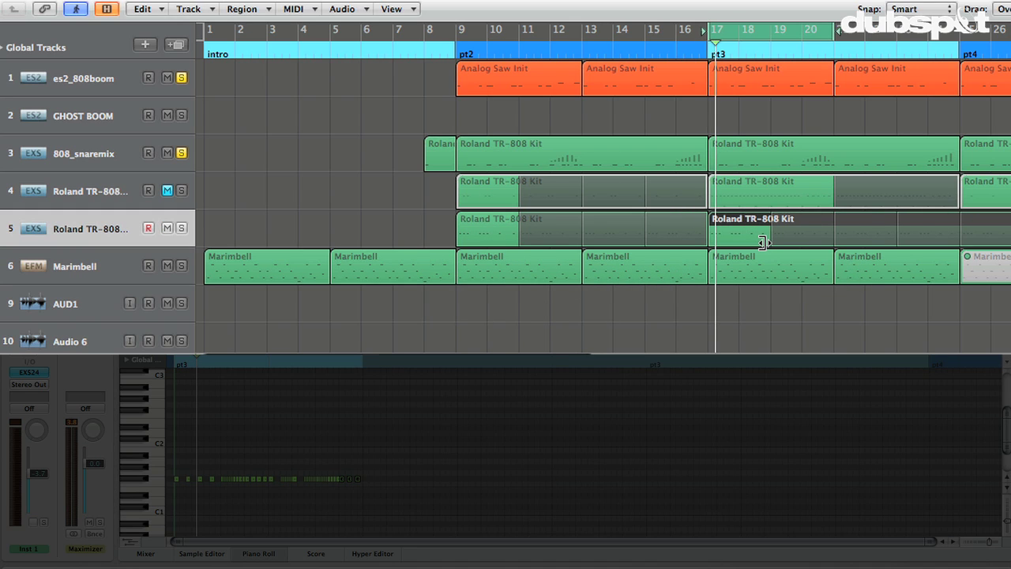
Time-stretch the track 5 hi-hat copy at bar 17 to four bars and play it soloed.
drag(763, 241, 833, 241)
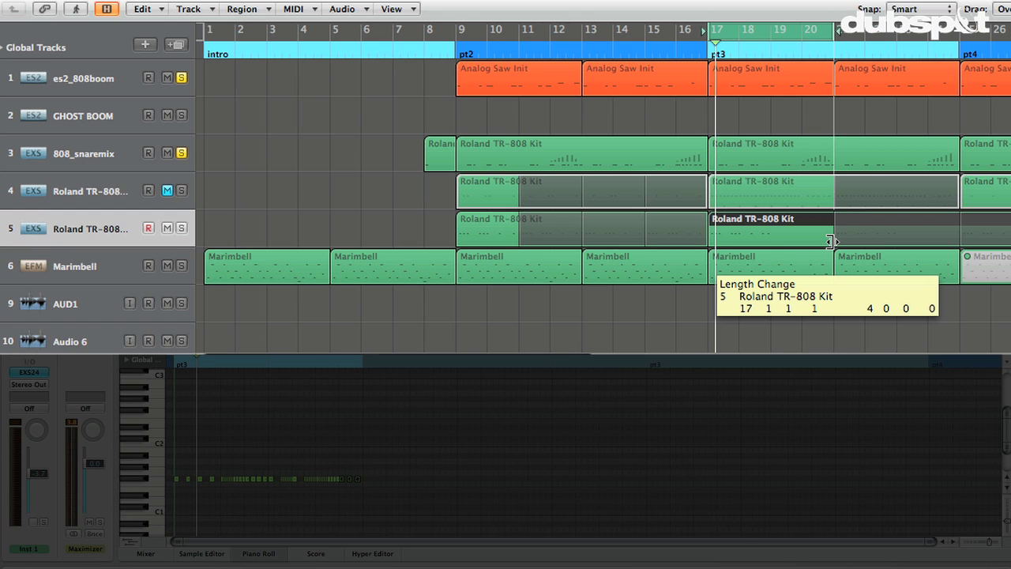
drag(832, 241, 830, 241)
key(alt)
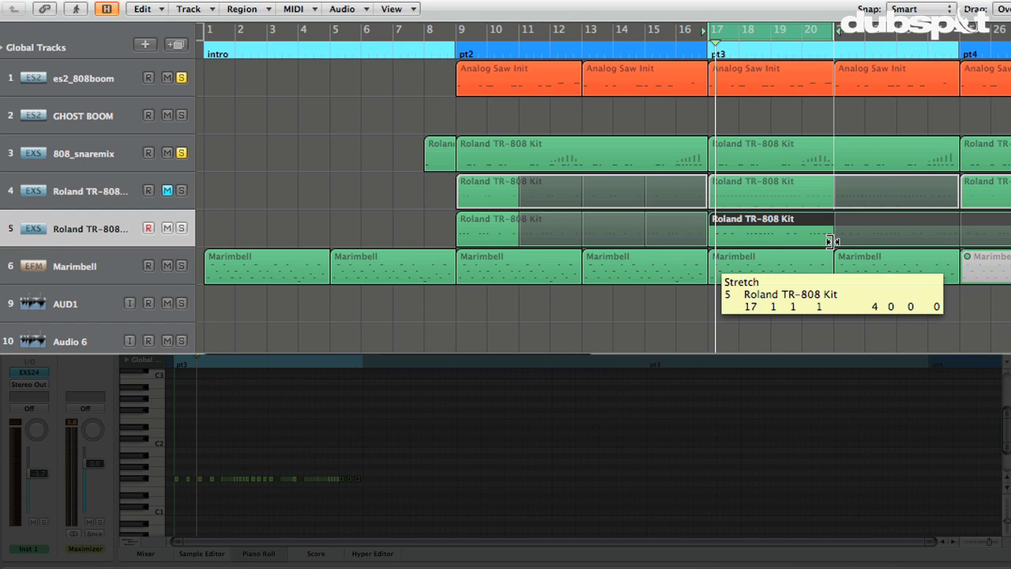
mouse_move(833, 241)
mouse_down()
mouse_move(771, 247)
mouse_move(834, 236)
mouse_up()
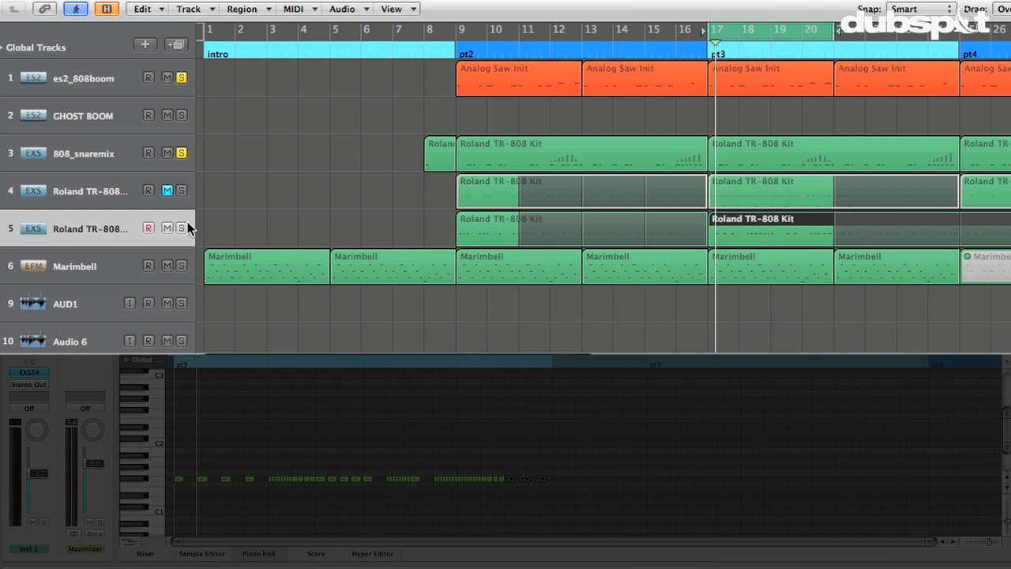
key(space)
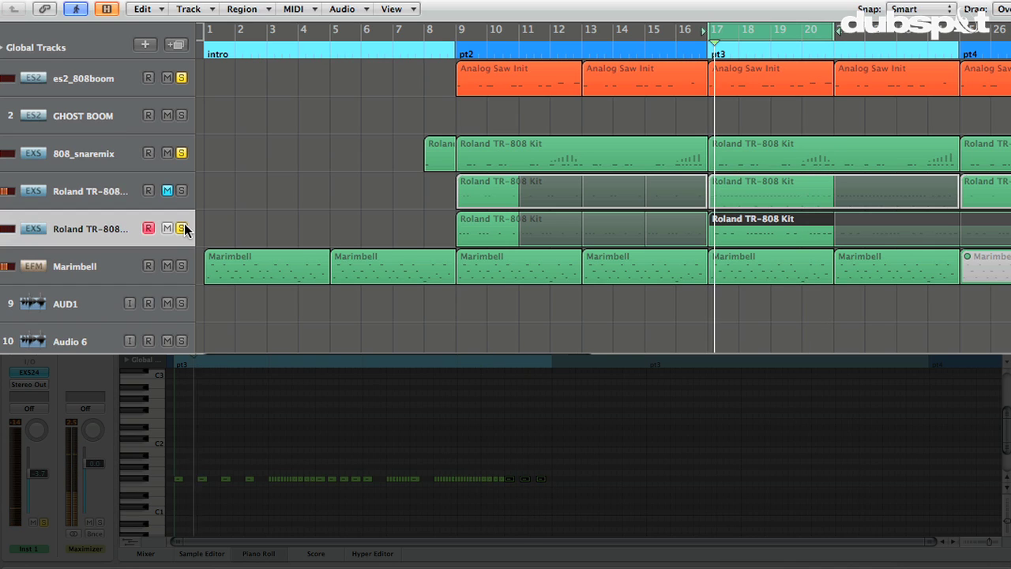
Unmute and solo track 4, extend the cycle range back to bar 15, and play its pt3 hi-hat region.
click(167, 191)
click(764, 190)
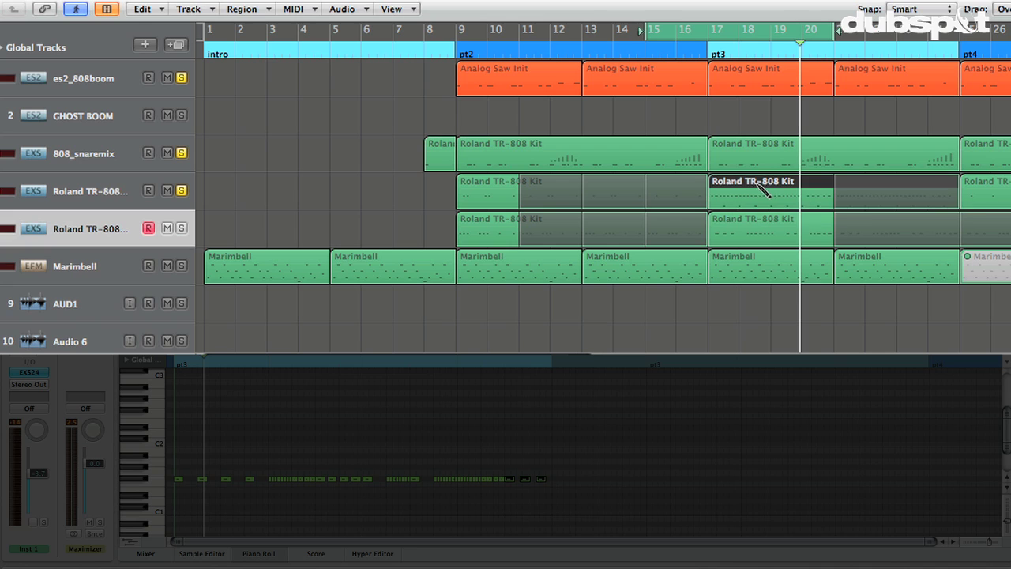
key(space)
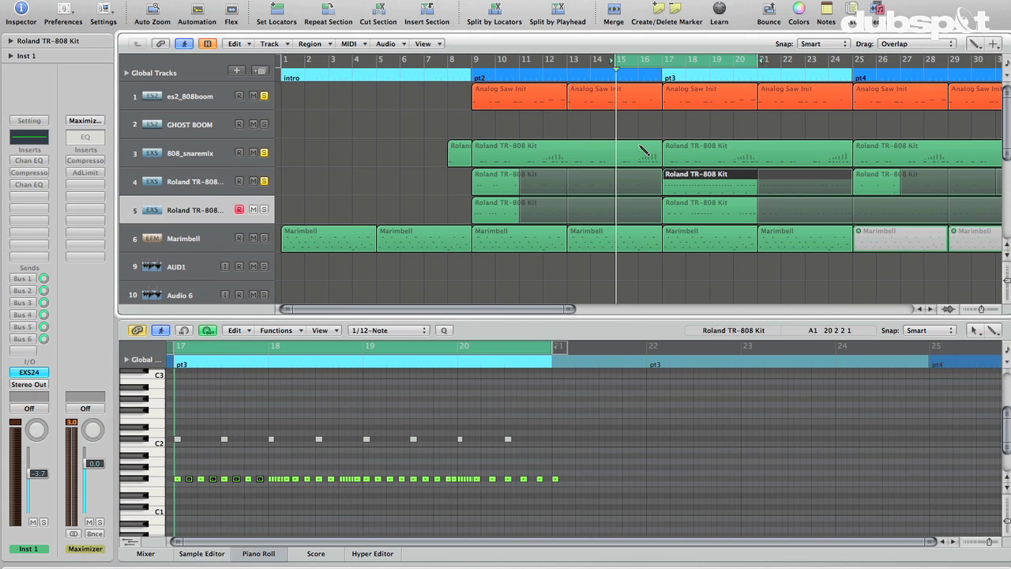
Show the 808_snaremix pt2 region in the piano roll at bars 15 and 16 and play its snare roll.
click(644, 150)
key(super+Right)
key(super+Right)
key(super+Right)
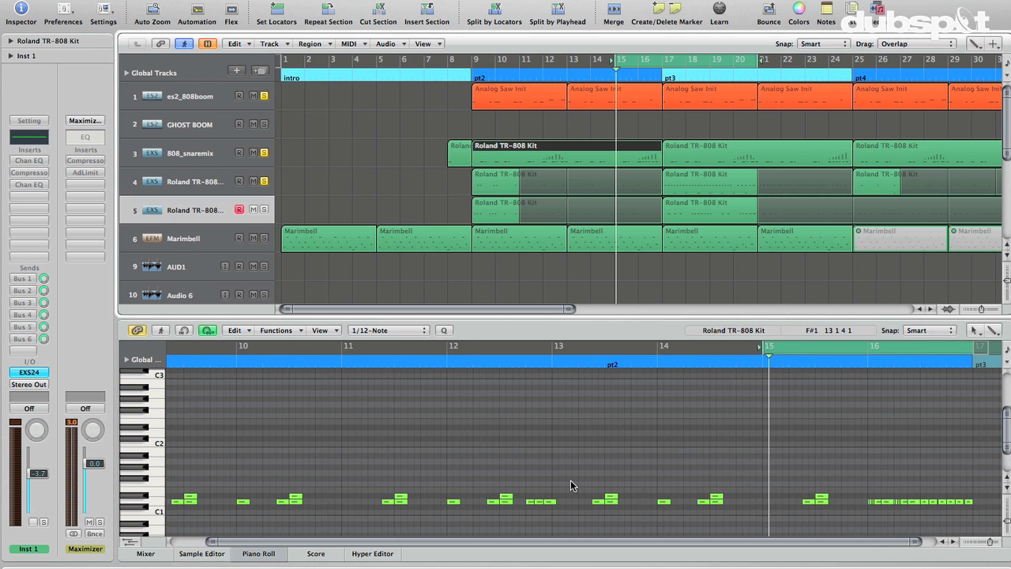
key(space)
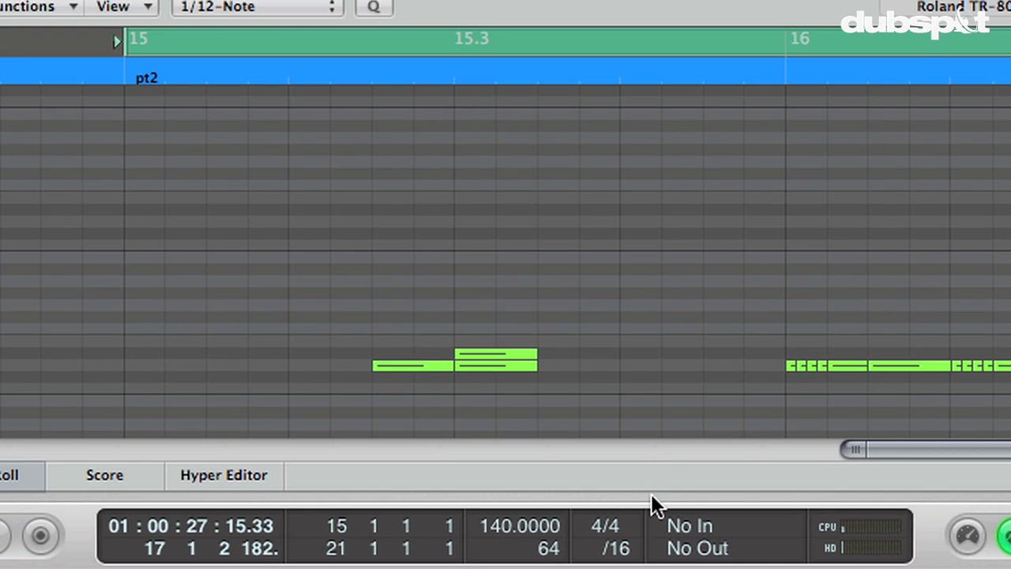
Examine the bar 16 snare roll against /64 and /12 grid divisions and play it.
drag(621, 547, 621, 515)
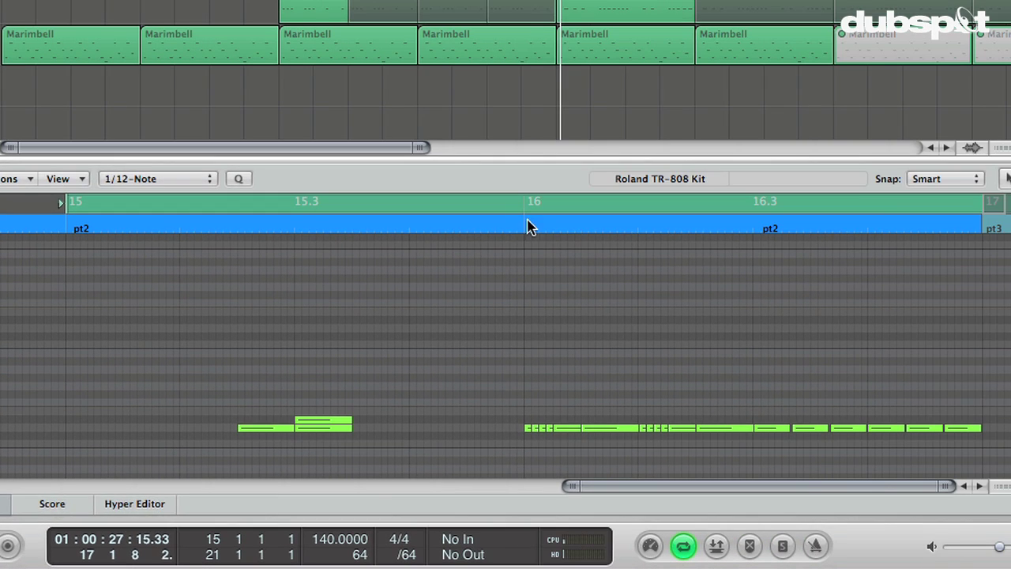
double_click(774, 73)
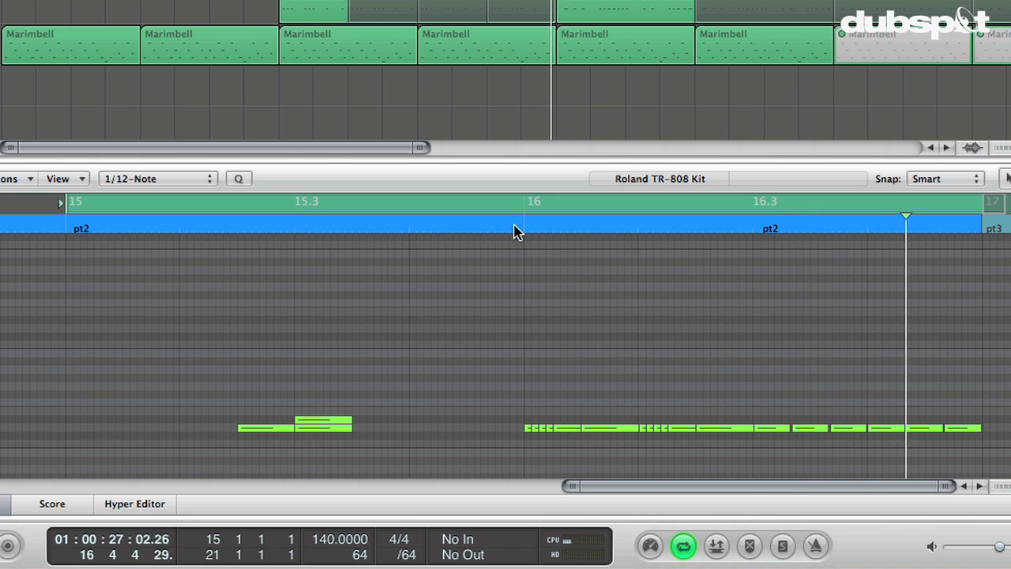
drag(408, 558, 408, 566)
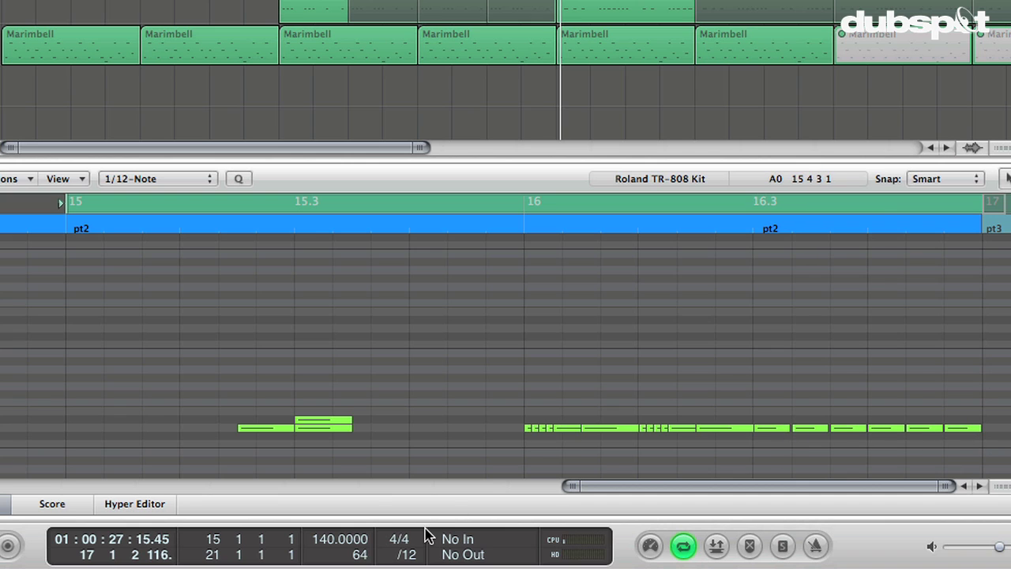
key(space)
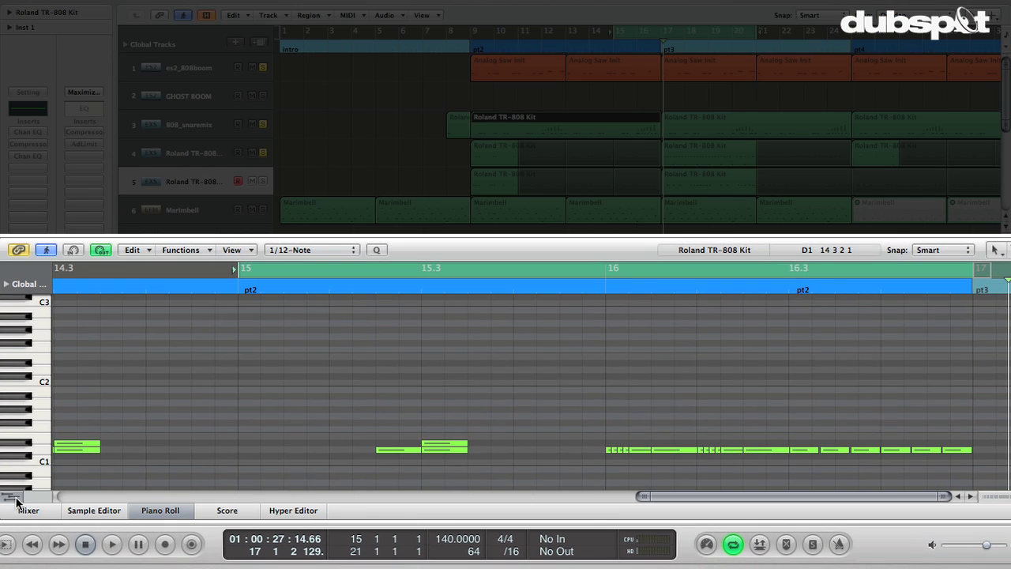
Show the Hyper Draw lane below the snare notes with Pitch Bend as its displayed controller.
click(131, 513)
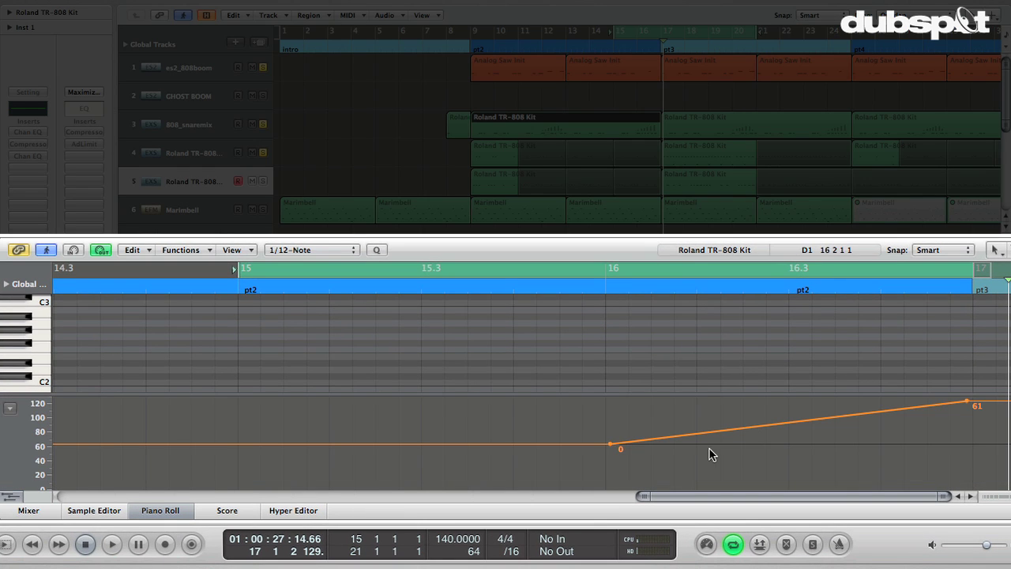
click(14, 496)
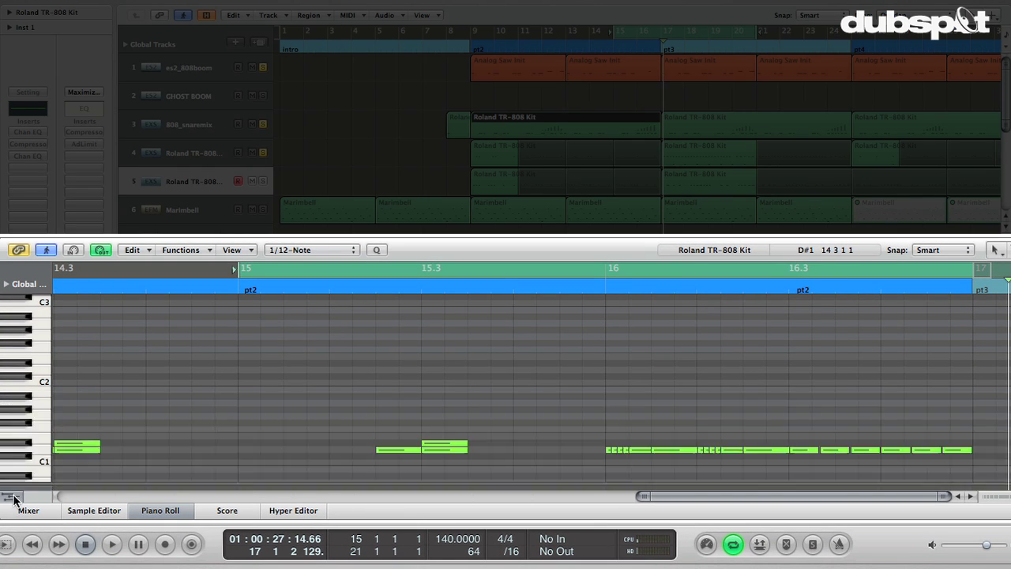
click(13, 496)
click(9, 409)
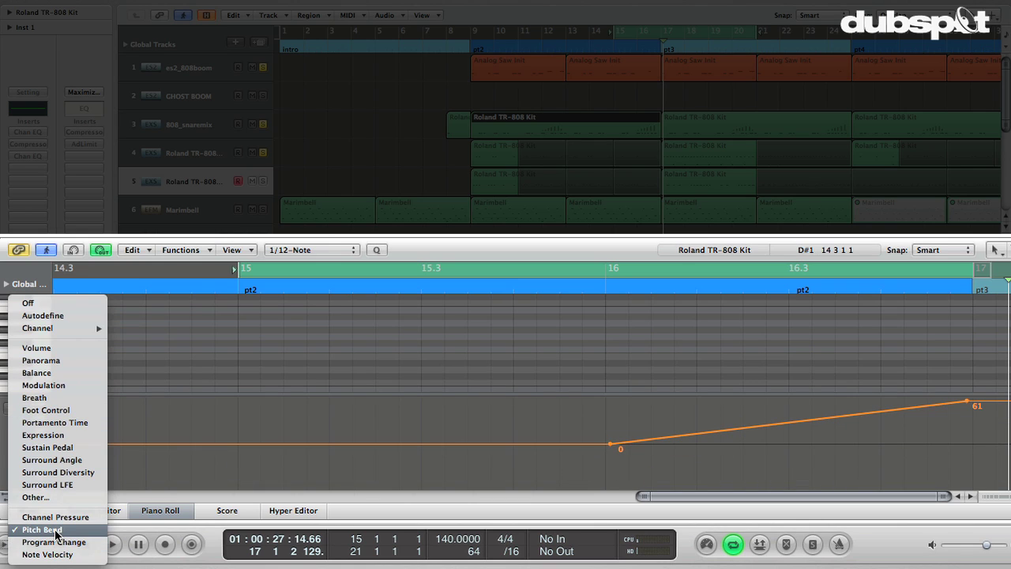
click(54, 531)
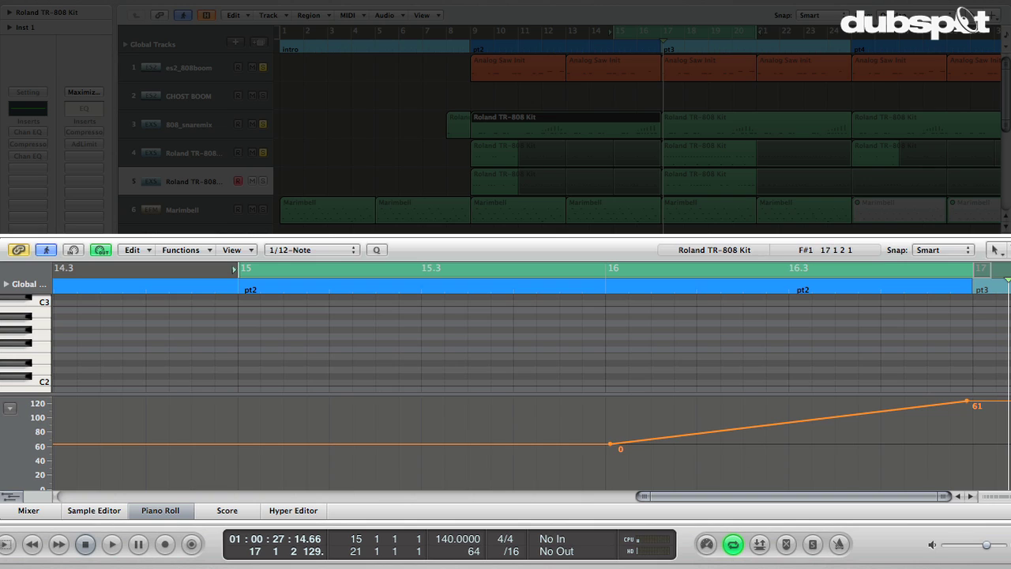
Adjust the snare roll's pitch bend ramp to rise from 0 at bar 16 to 63, shrink the lane, and play the roll.
mouse_move(968, 402)
mouse_down()
mouse_move(969, 444)
mouse_move(968, 401)
mouse_up()
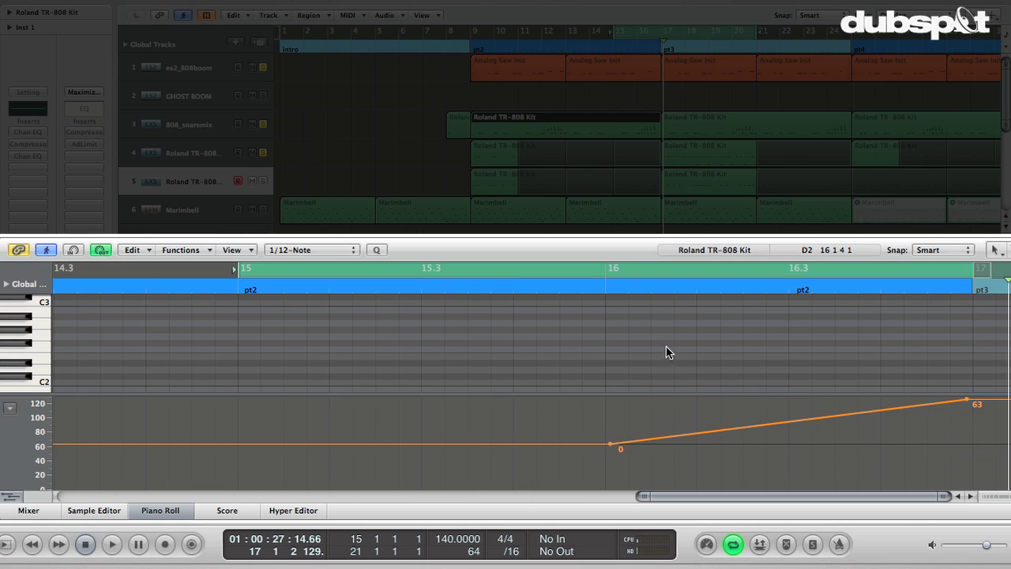
drag(606, 445, 605, 444)
mouse_move(622, 394)
mouse_down()
mouse_move(625, 480)
mouse_move(627, 463)
mouse_up()
key(space)
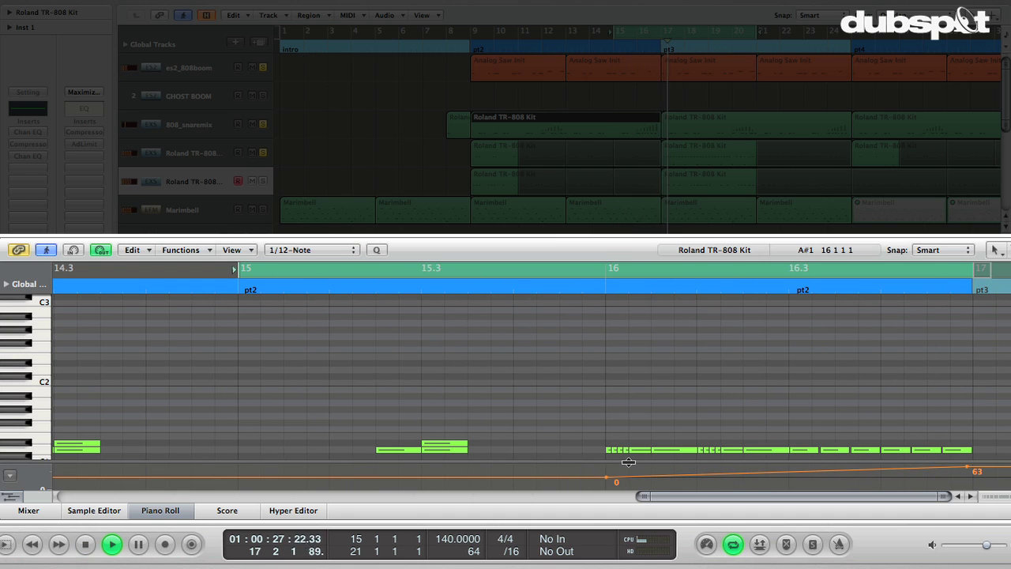
key(space)
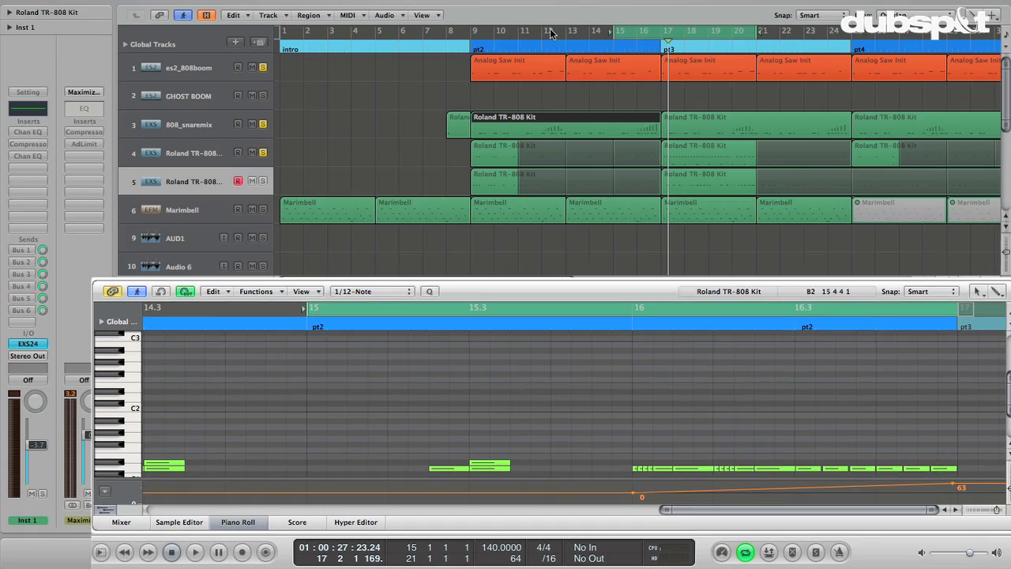
Extend the cycle range back to bar 12 and play the snare pattern with its pitch bend curve there.
drag(615, 31, 542, 63)
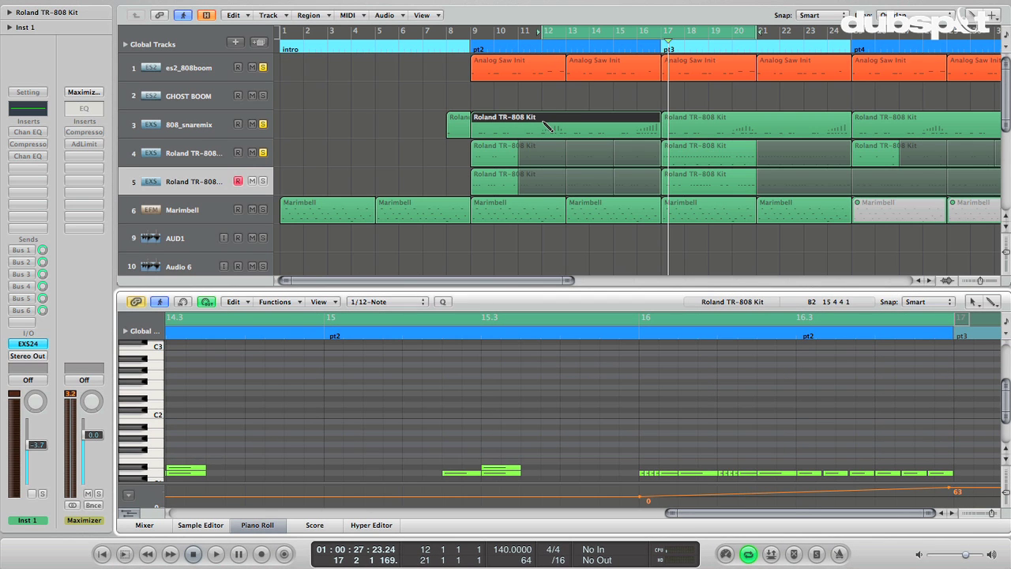
scroll(519, 451, left, 10)
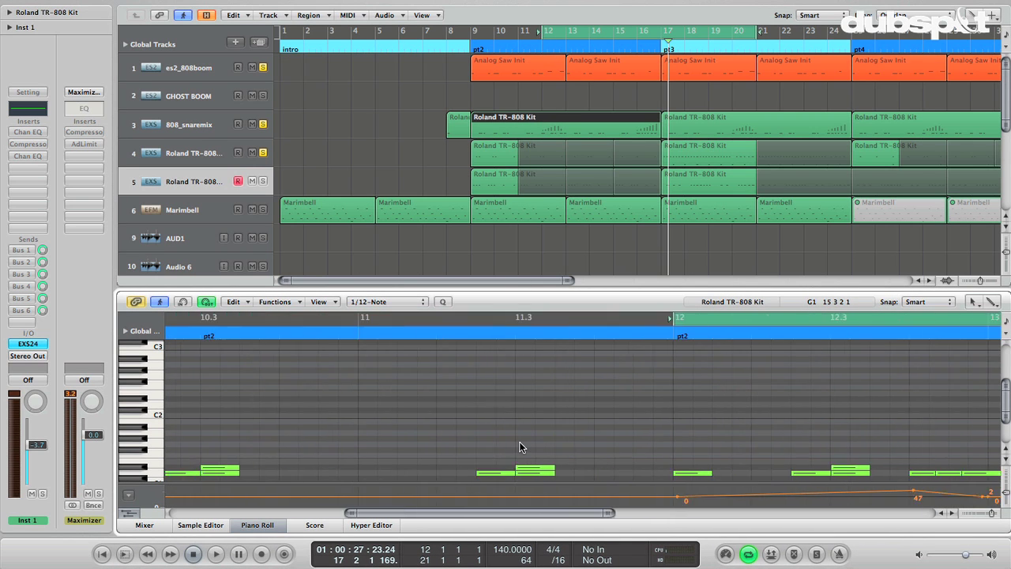
scroll(519, 447, right, 4)
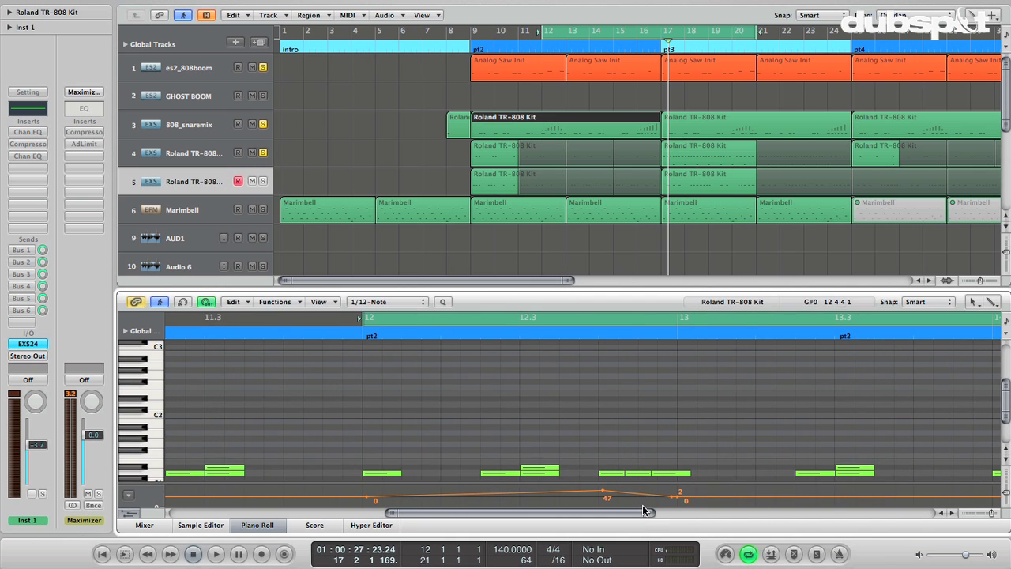
key(space)
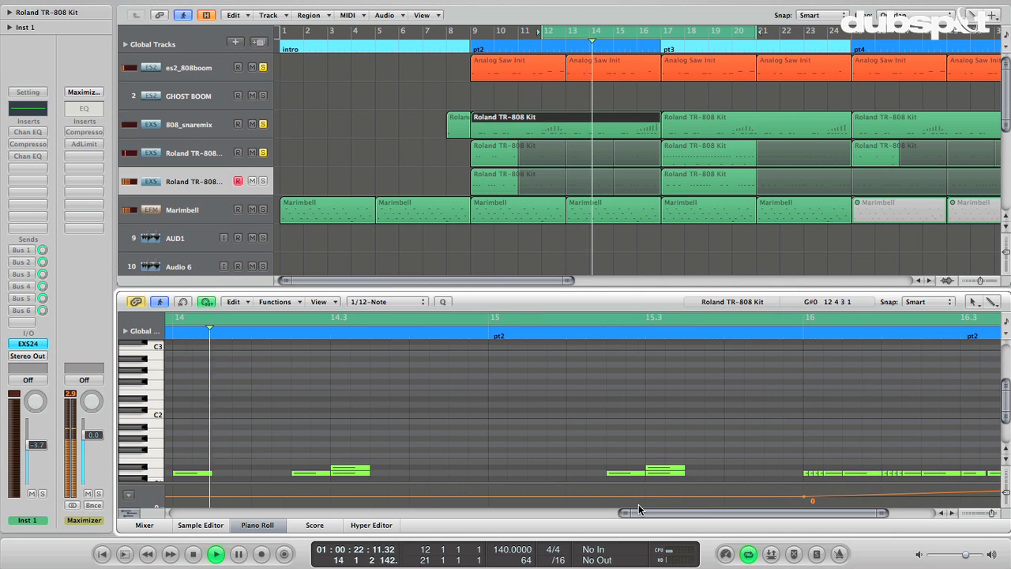
key(space)
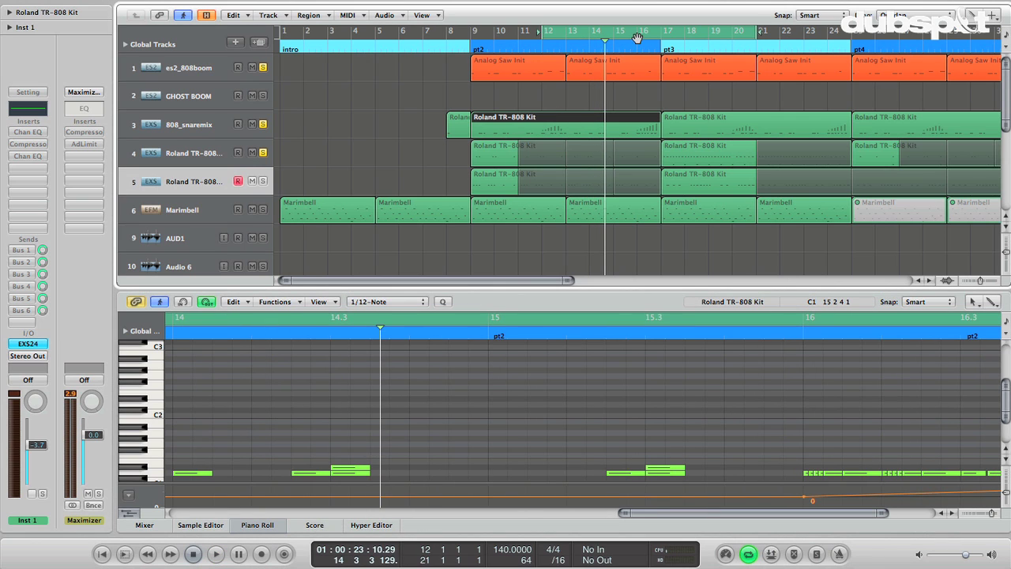
Limit the cycle range to bar 16 and open the EXS24 instrument of the 808_snaremix track.
drag(638, 38, 661, 38)
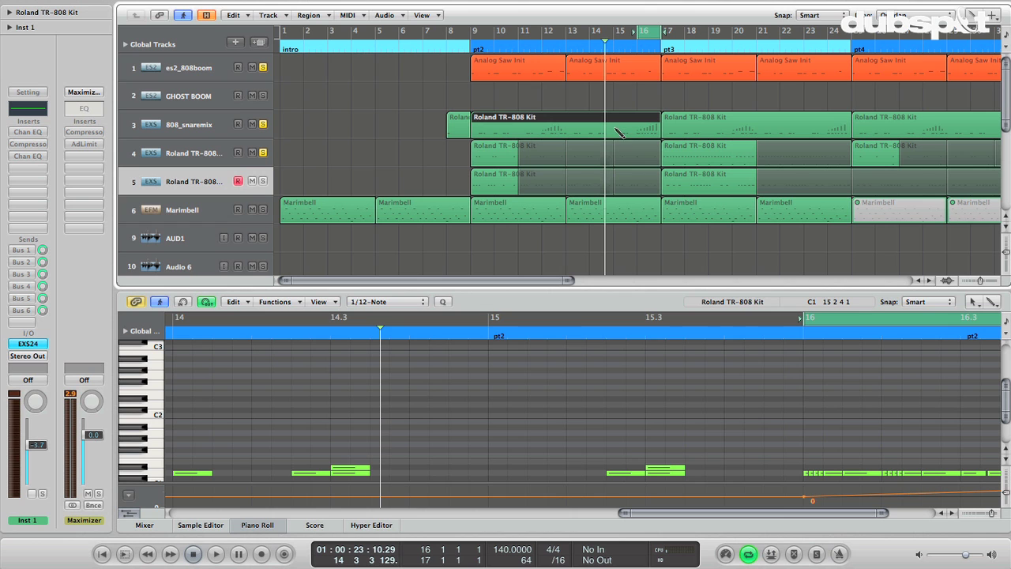
click(191, 131)
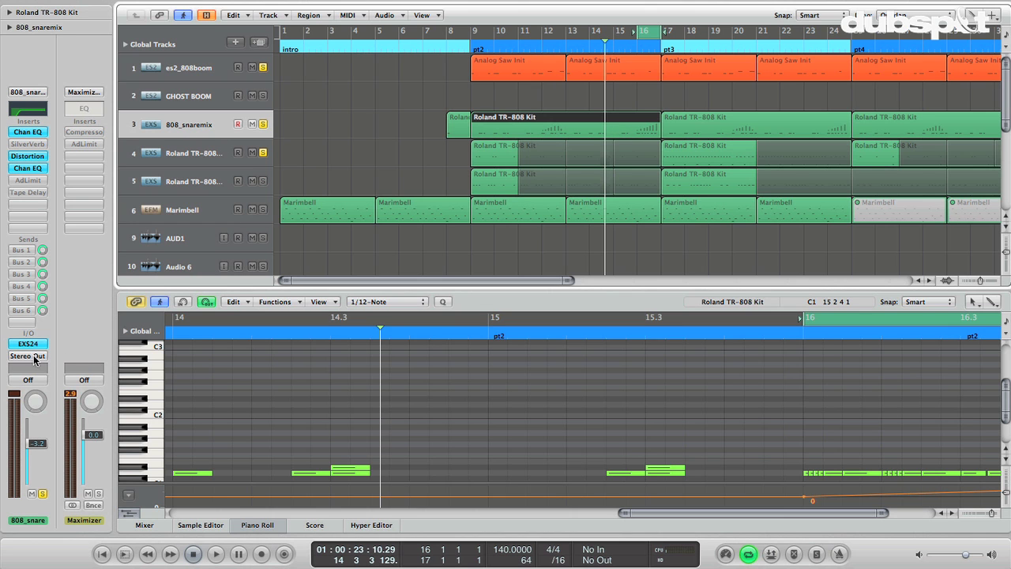
click(28, 345)
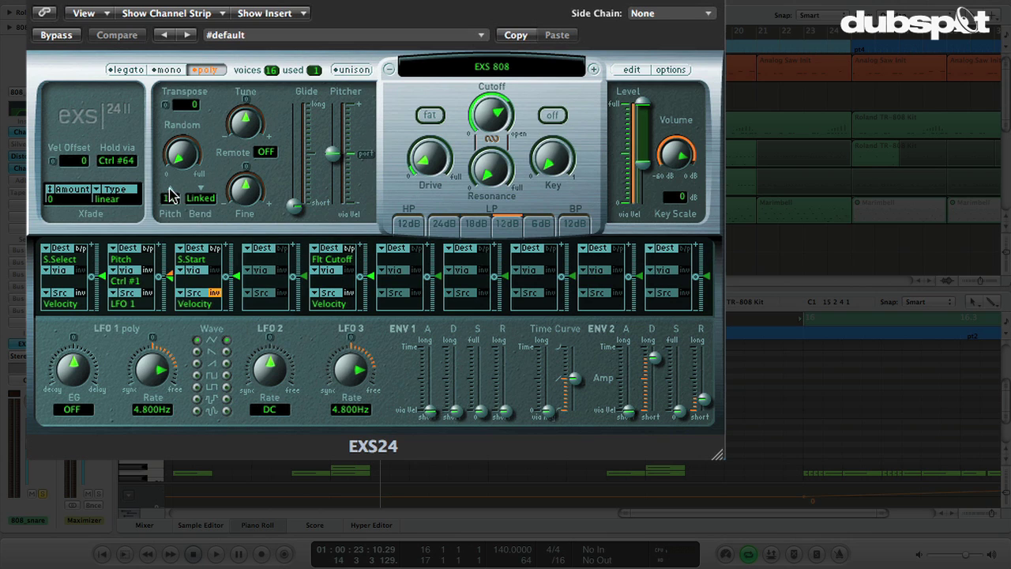
Examine the available pitch bend range values in the snare's EXS24 and keep 12 selected.
click(169, 198)
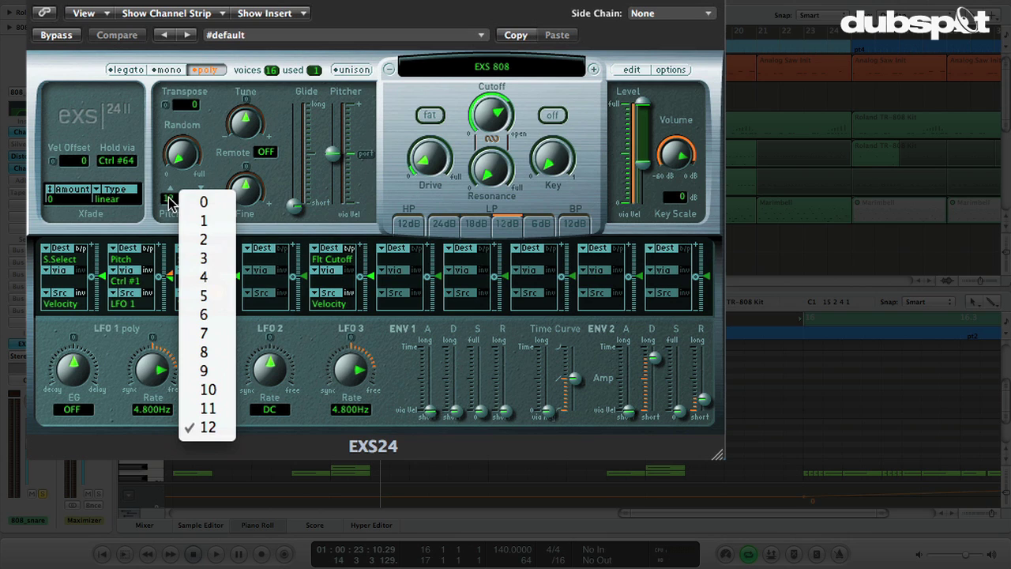
click(169, 198)
click(166, 196)
click(223, 434)
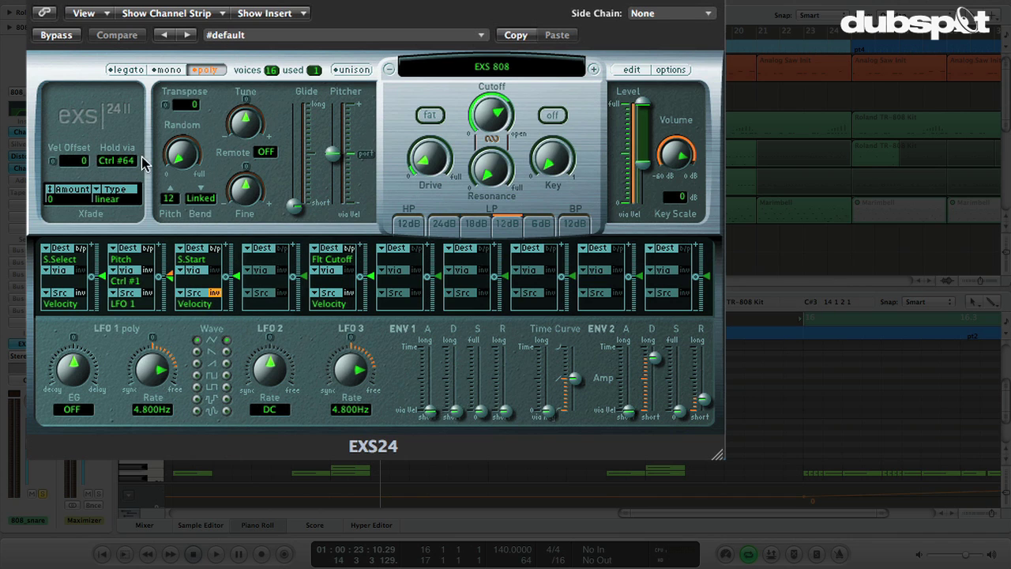
Try a pitch bend range of 2 in the EXS24 and play the snare roll.
click(171, 200)
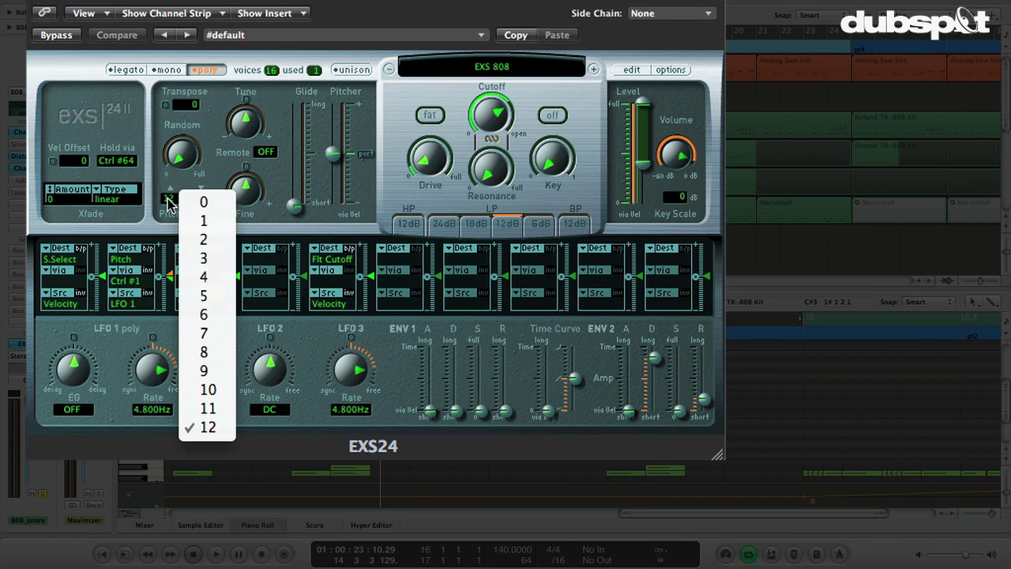
click(215, 235)
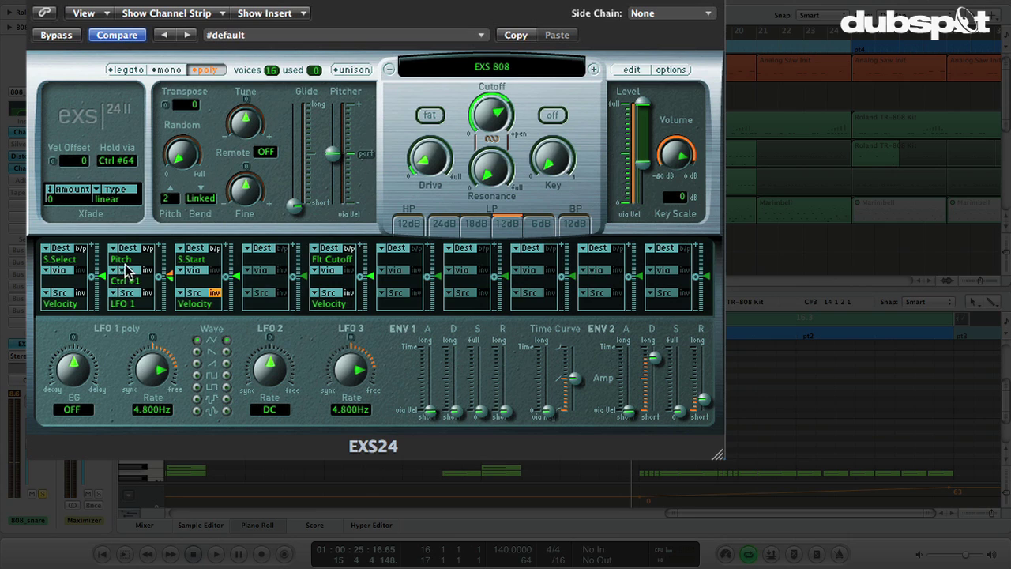
Set the EXS24's pitch bend range back to 12, play the snare roll, and close the instrument window.
click(166, 199)
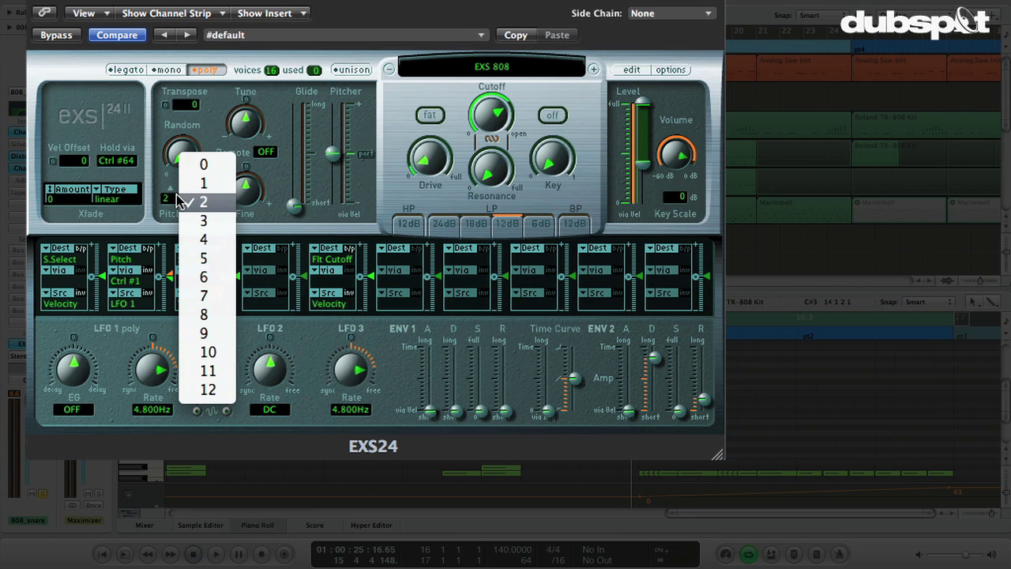
click(208, 390)
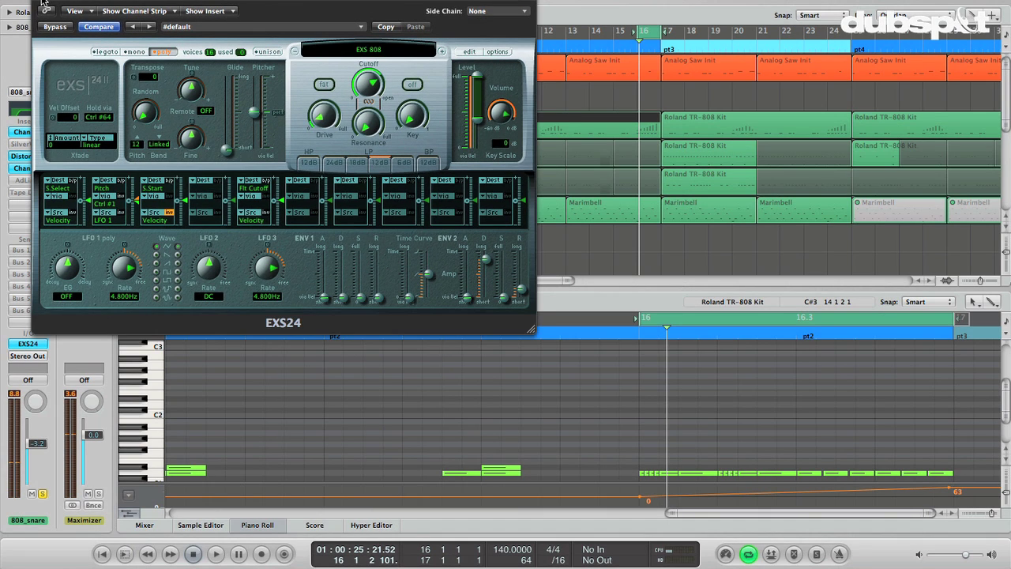
click(43, 4)
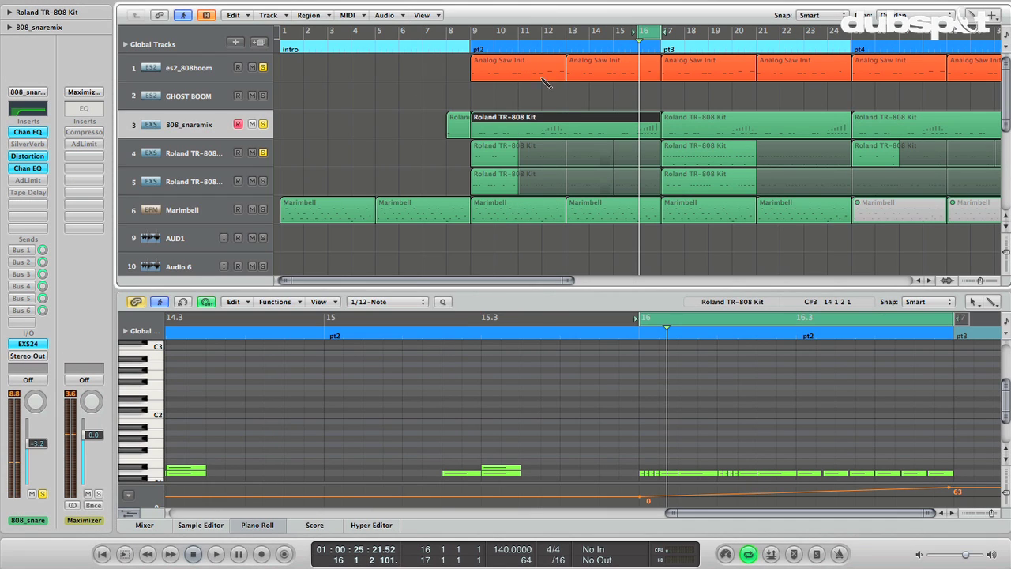
Play the arrangement with the cycle range set from bar 9 to 25 and no tracks soloed, and mute track 5.
shift+click(482, 34)
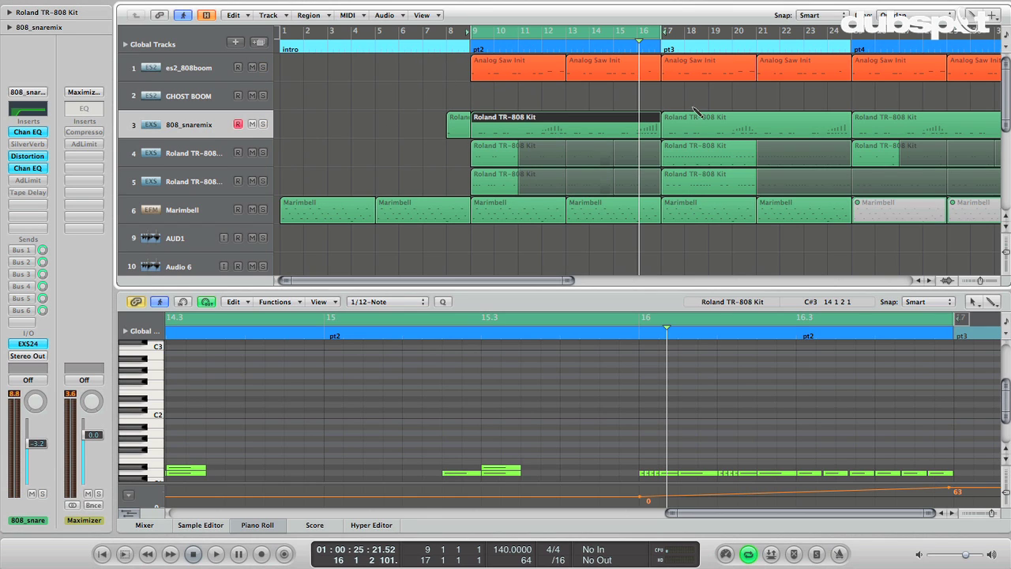
shift+click(857, 38)
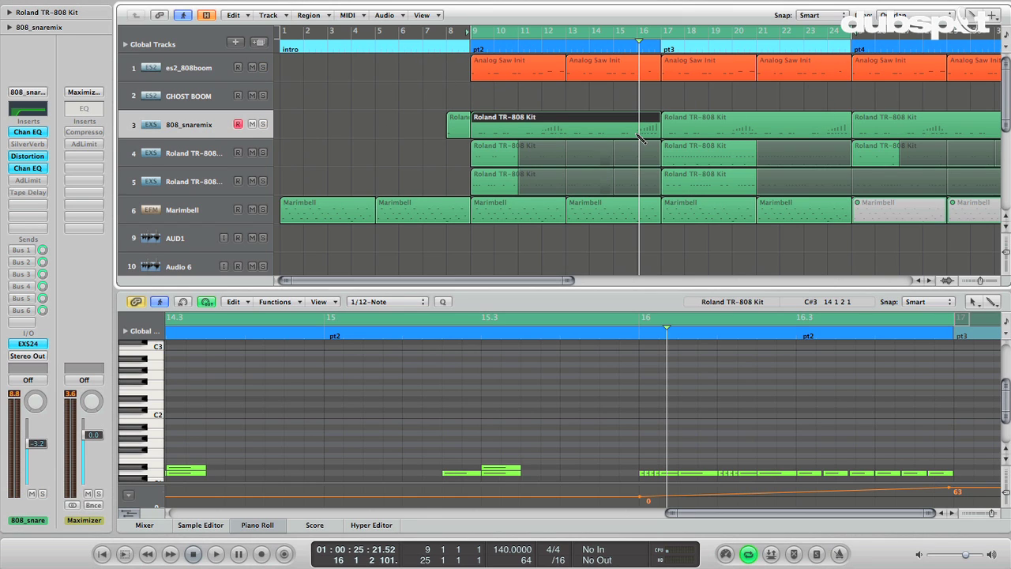
key(space)
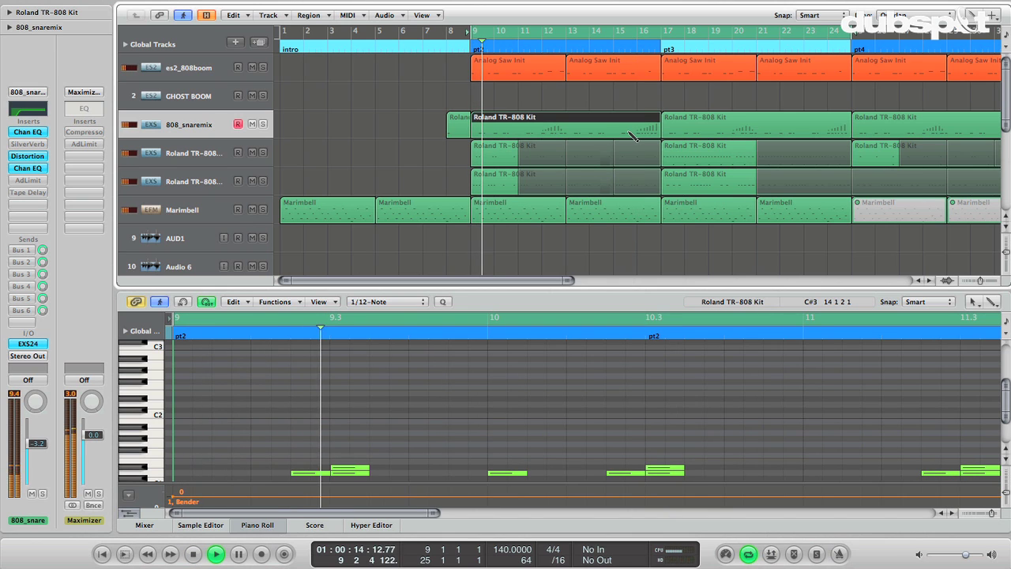
click(253, 181)
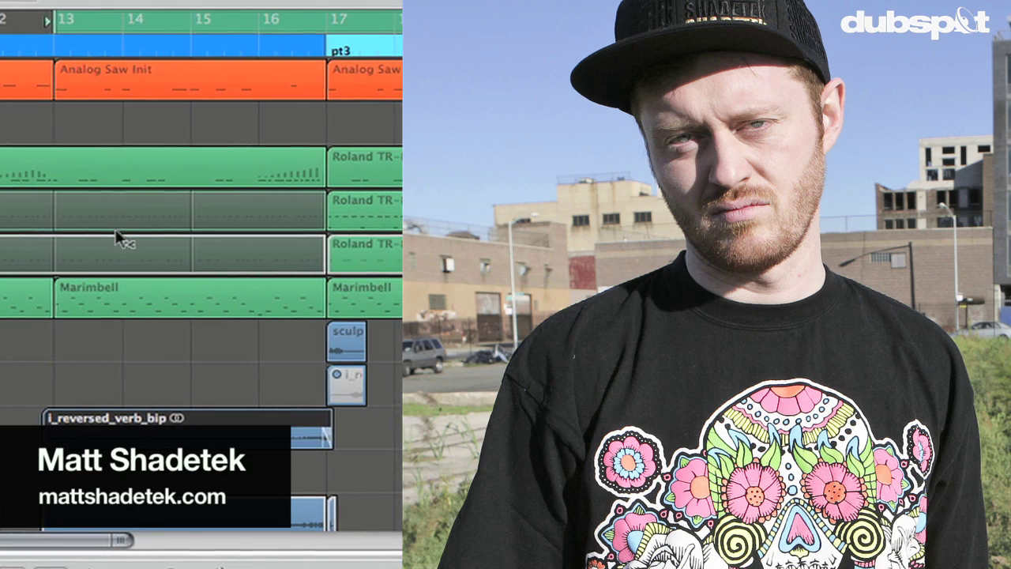
scroll(113, 230, up, 3)
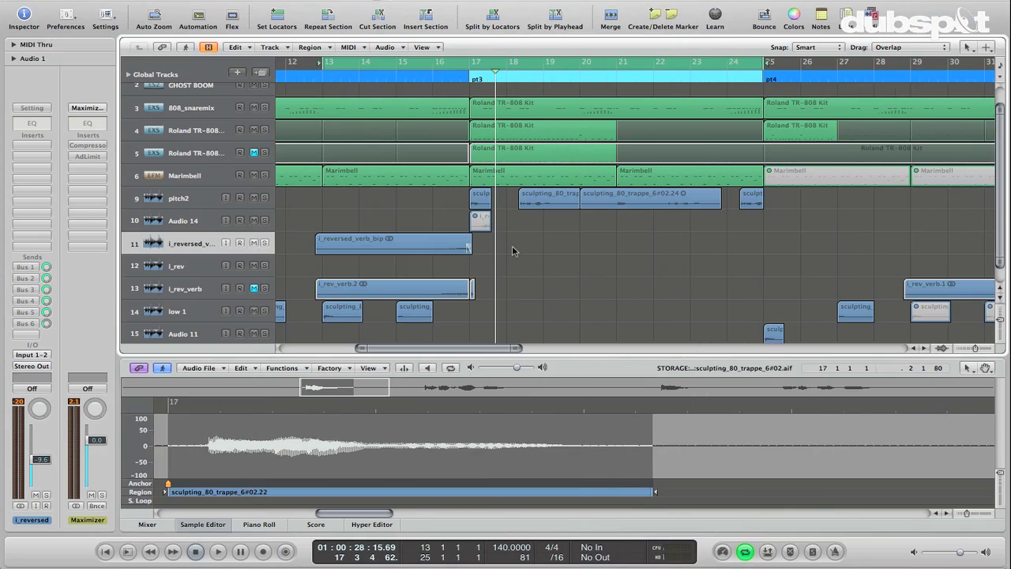